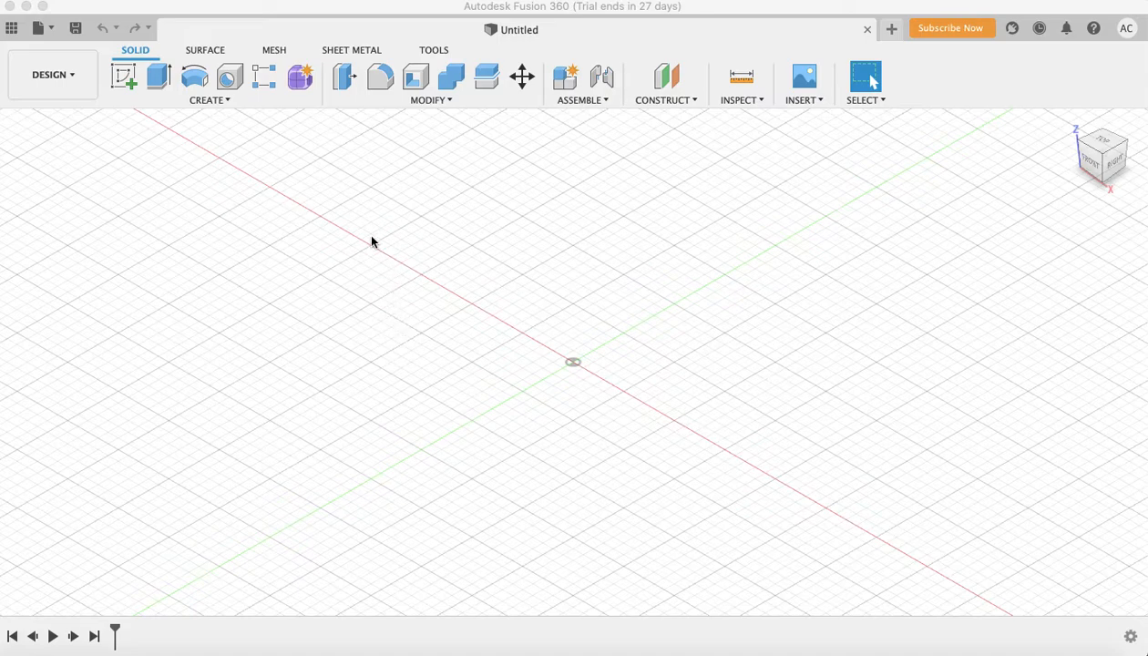
- Start a new sketch on the front (XZ) origin plane, viewed straight on from the front
click(131, 83)
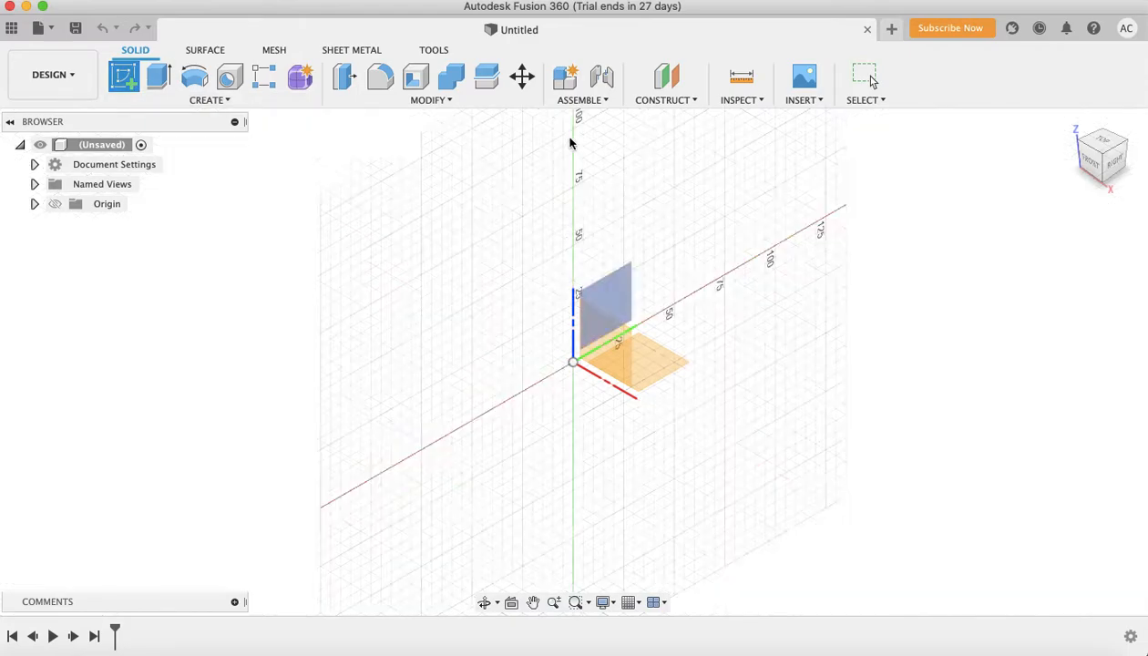
click(1093, 170)
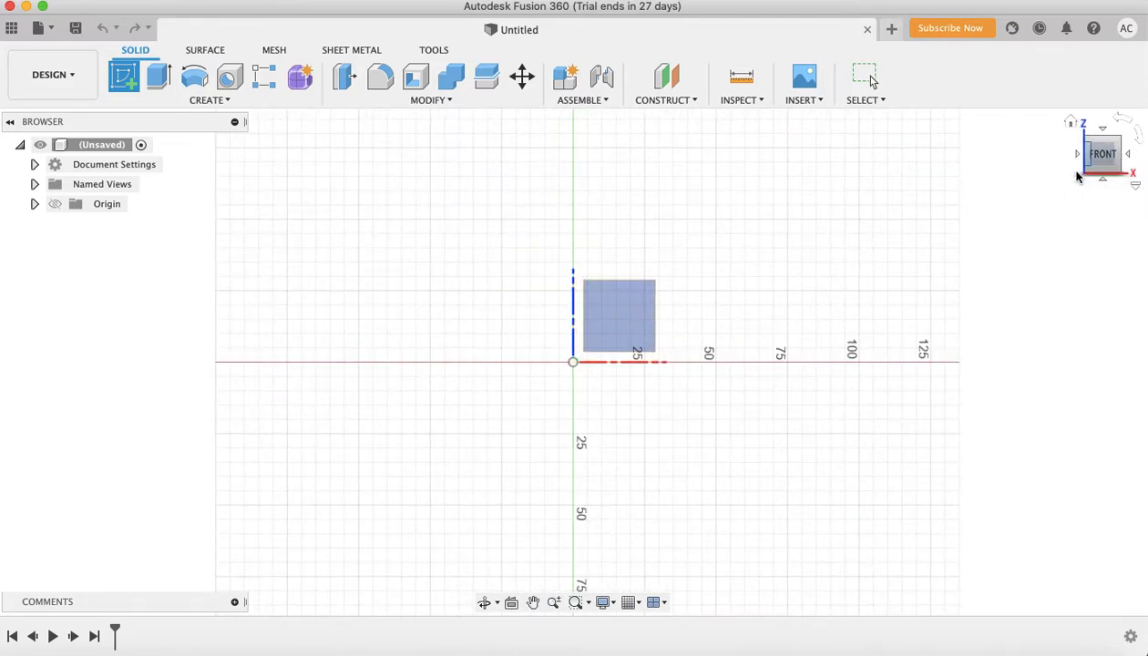
scroll(608, 315, up, 3)
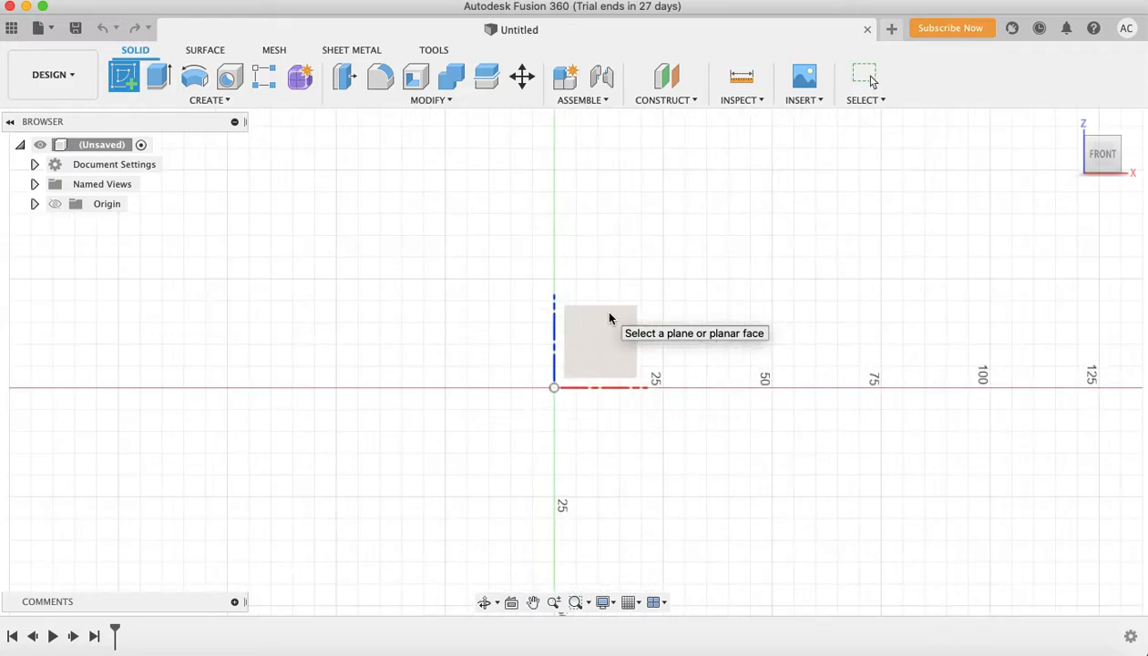
scroll(609, 318, up, 5)
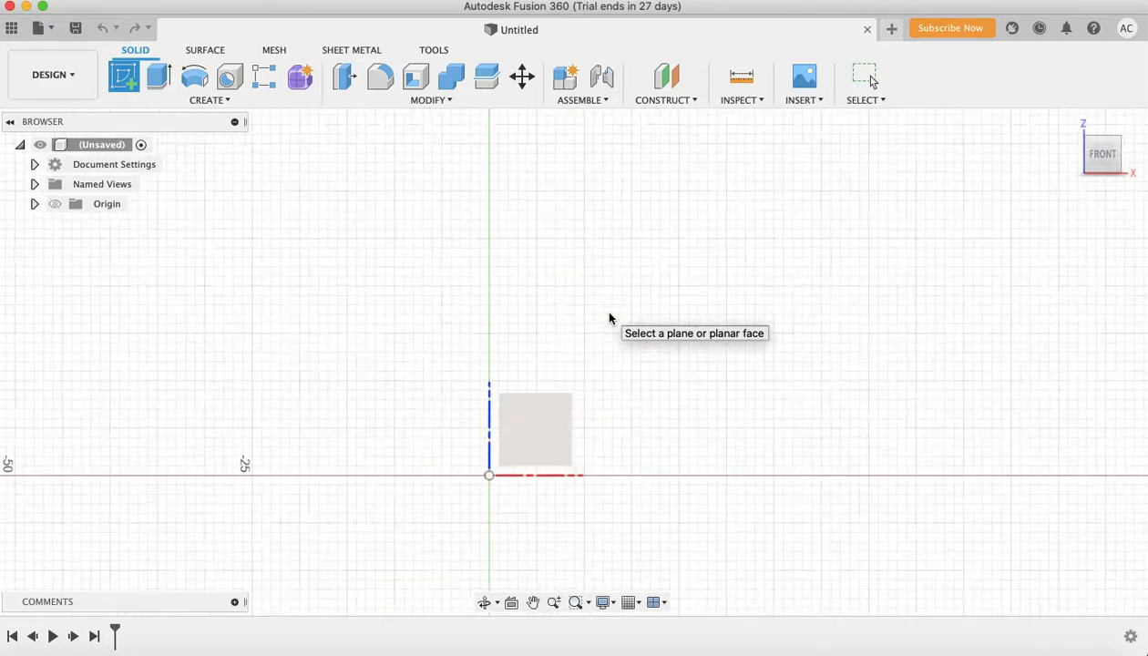
click(520, 464)
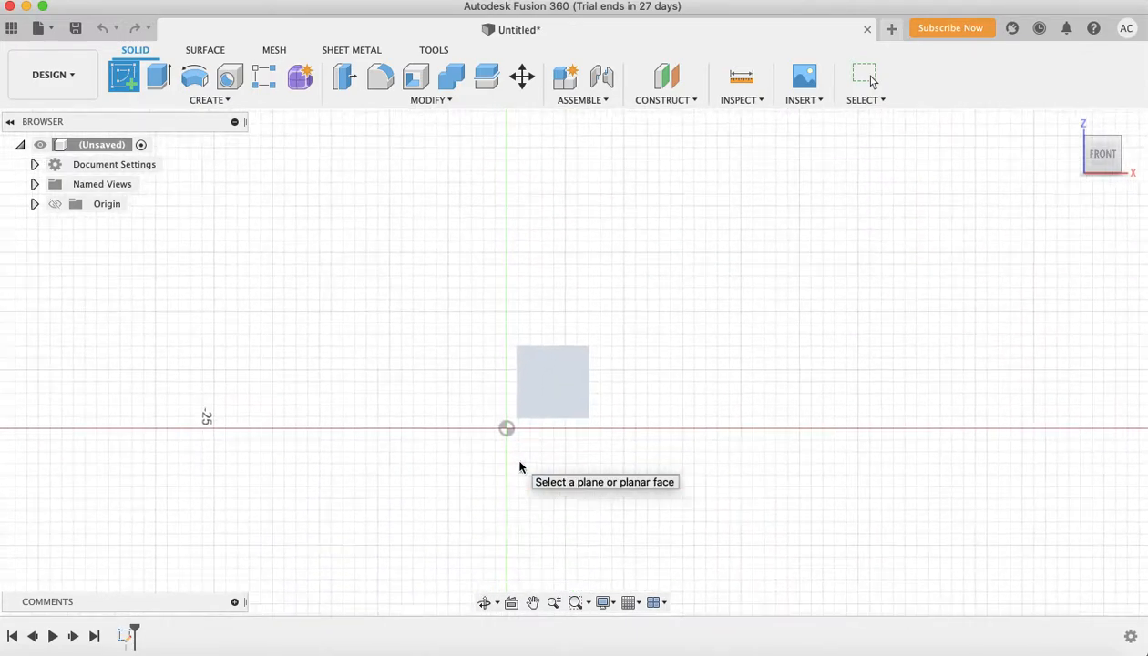
click(569, 393)
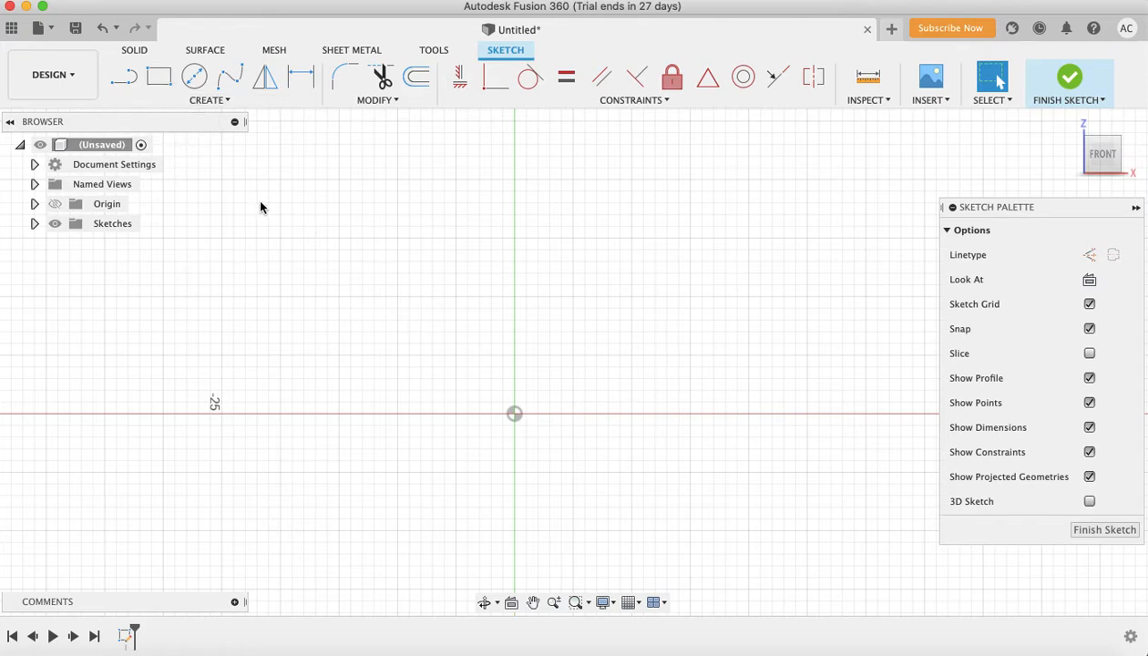
- Draw two connected lines forming a V, with arms about 6 mm long, to the left of the origin as the top of a letter Y
click(128, 81)
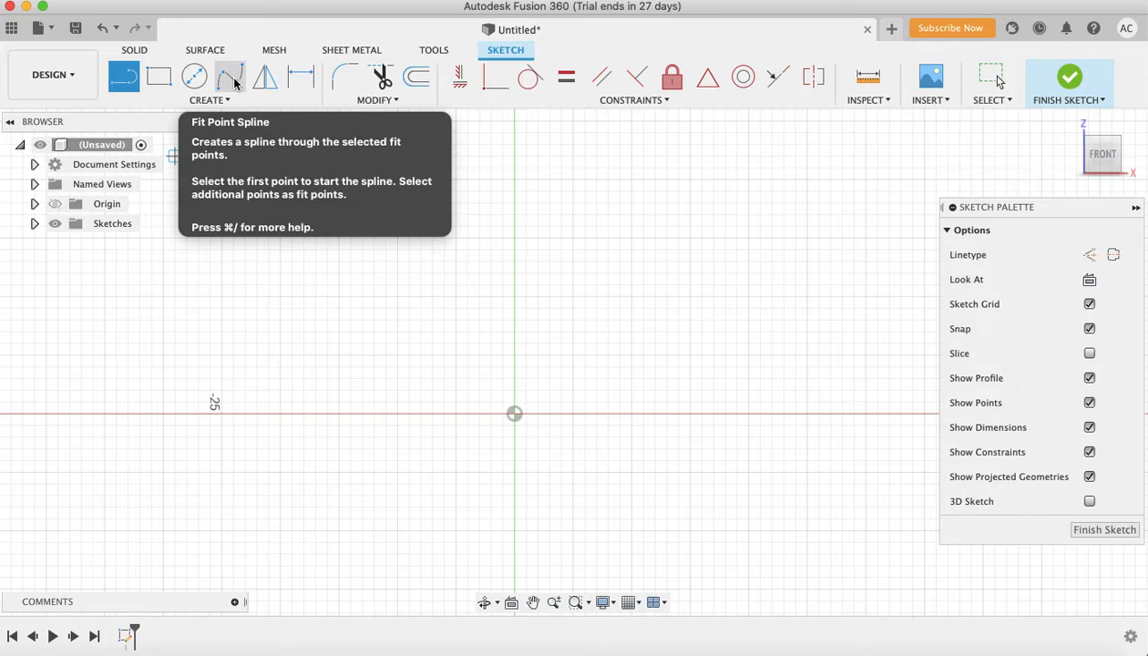
click(263, 244)
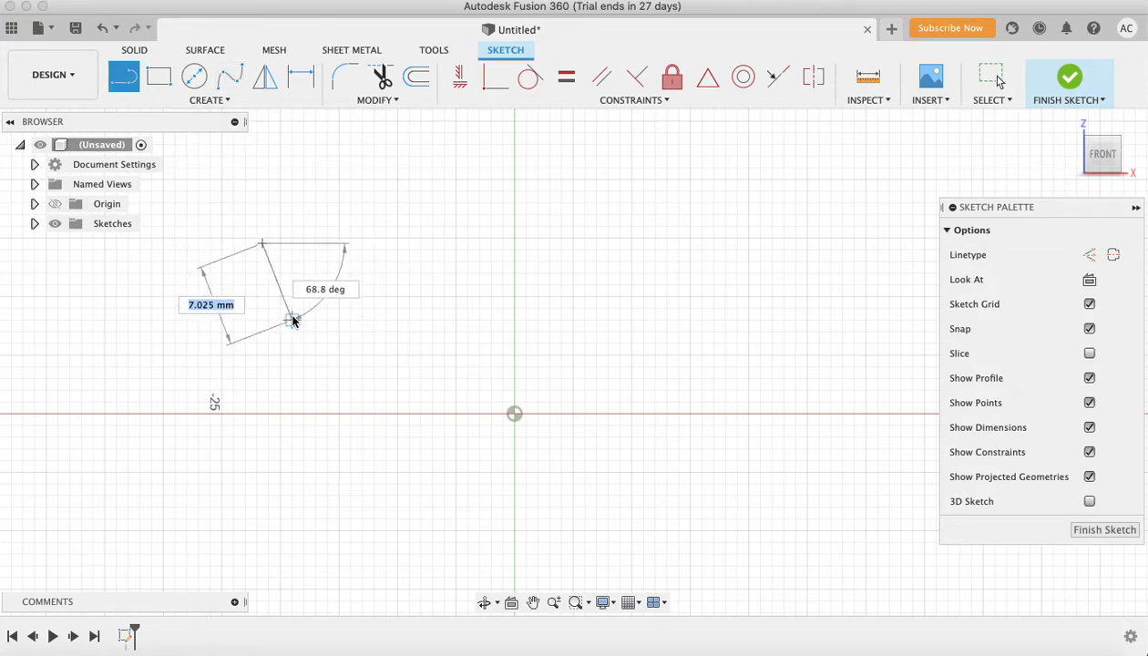
click(294, 306)
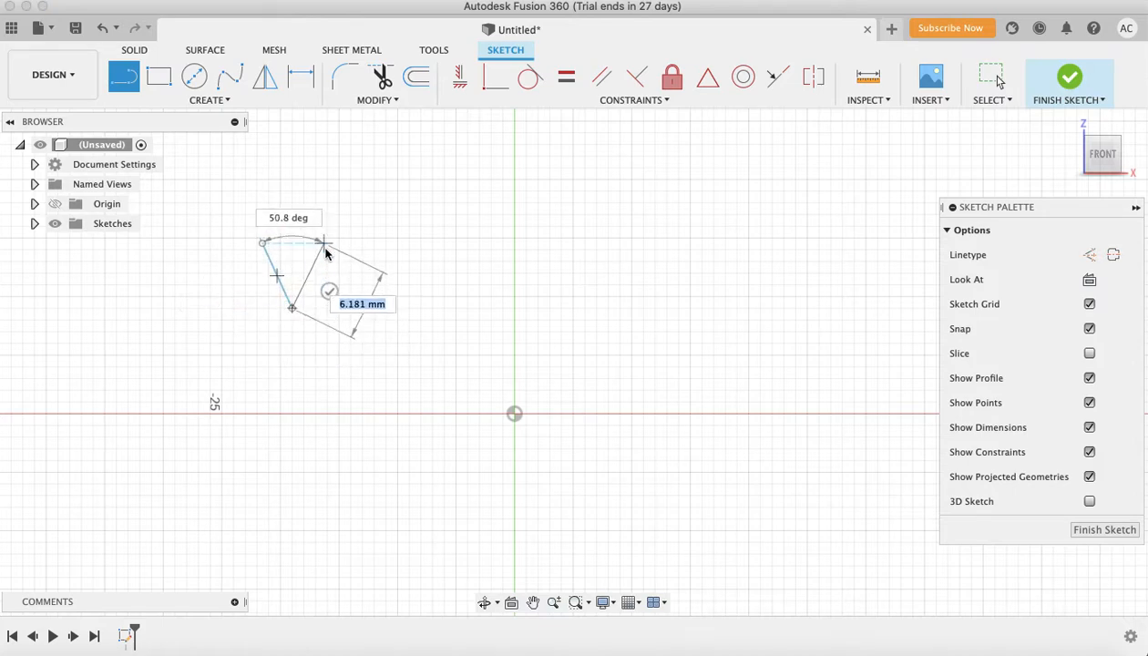
click(328, 246)
key(Escape)
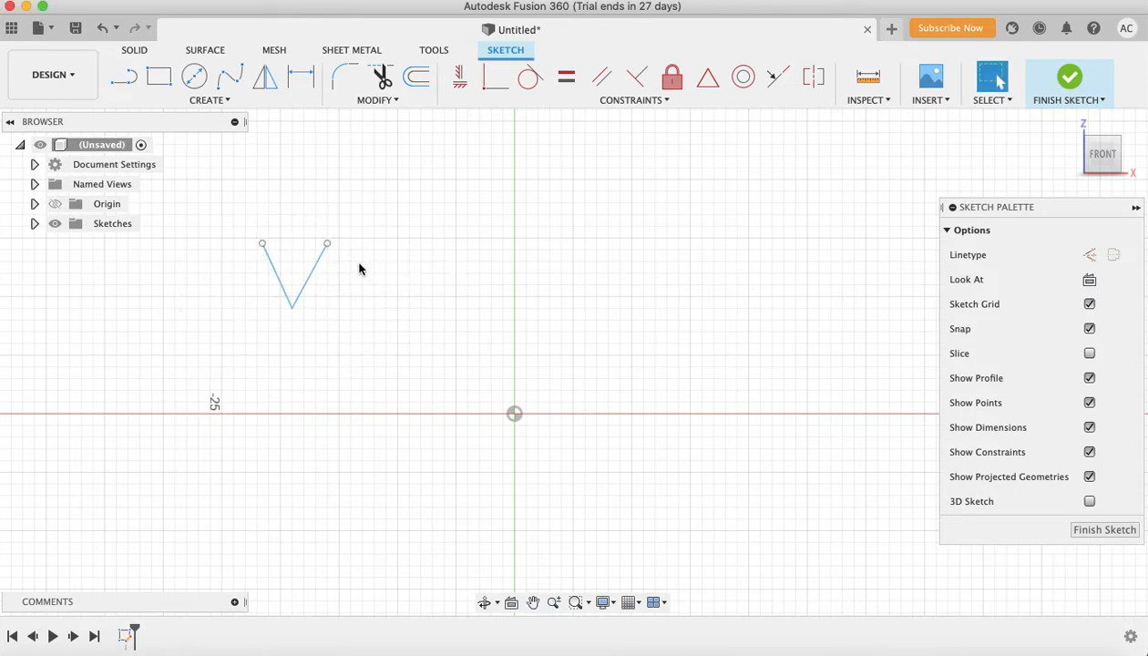
- Draw a vertical line straight down from the vertex of the V as the stem of the Y
click(133, 80)
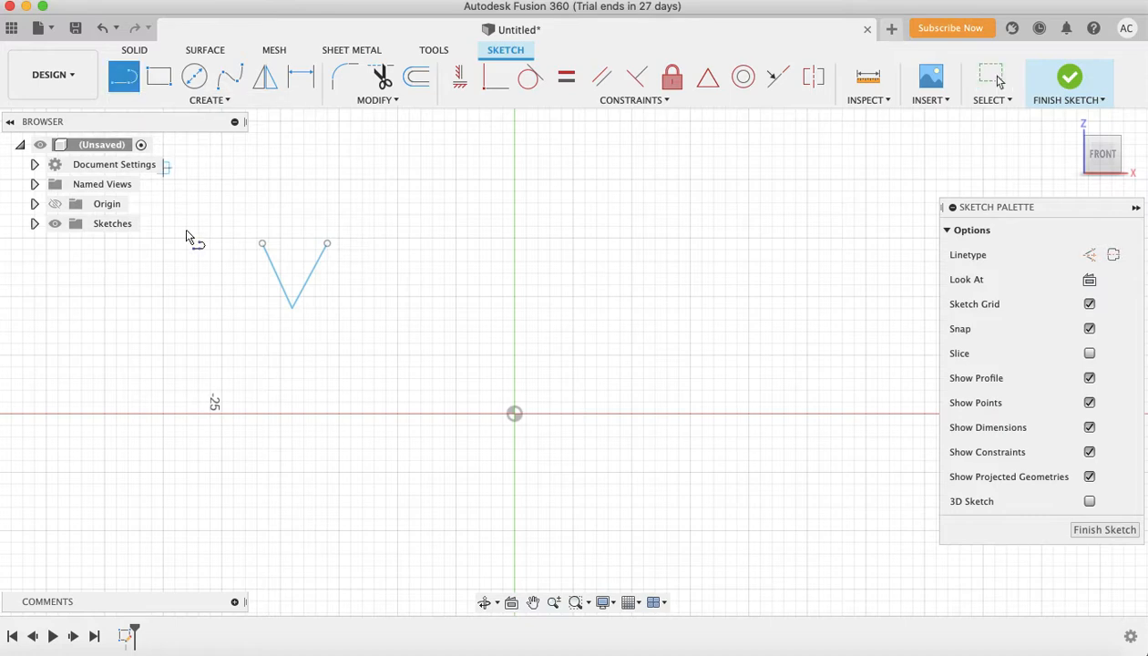
click(293, 308)
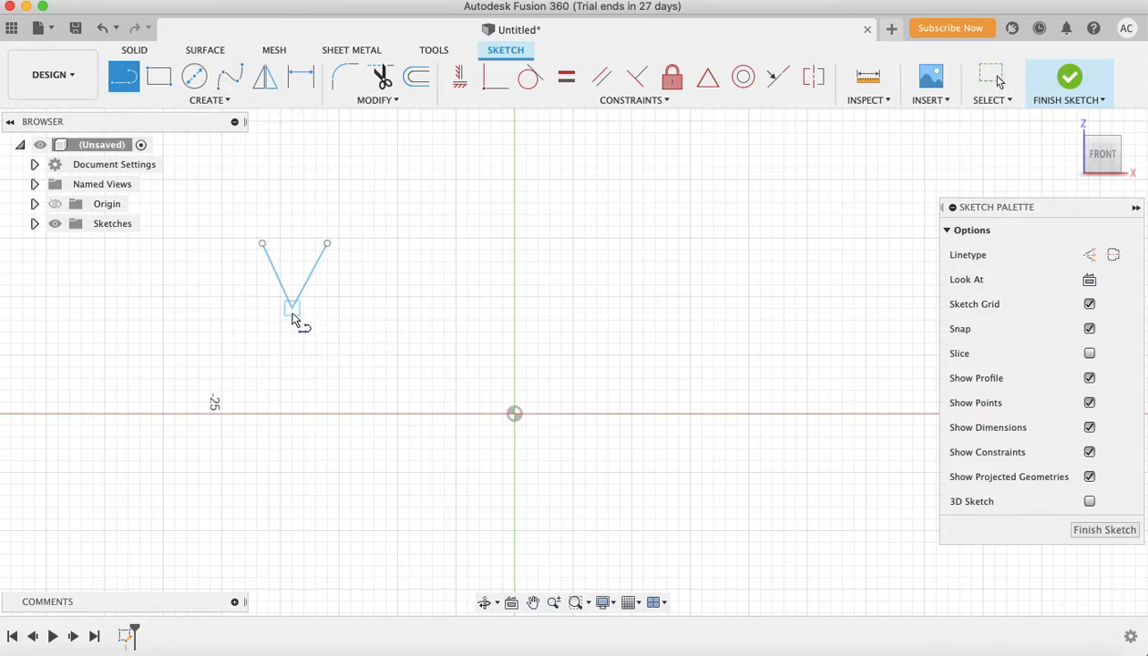
click(295, 391)
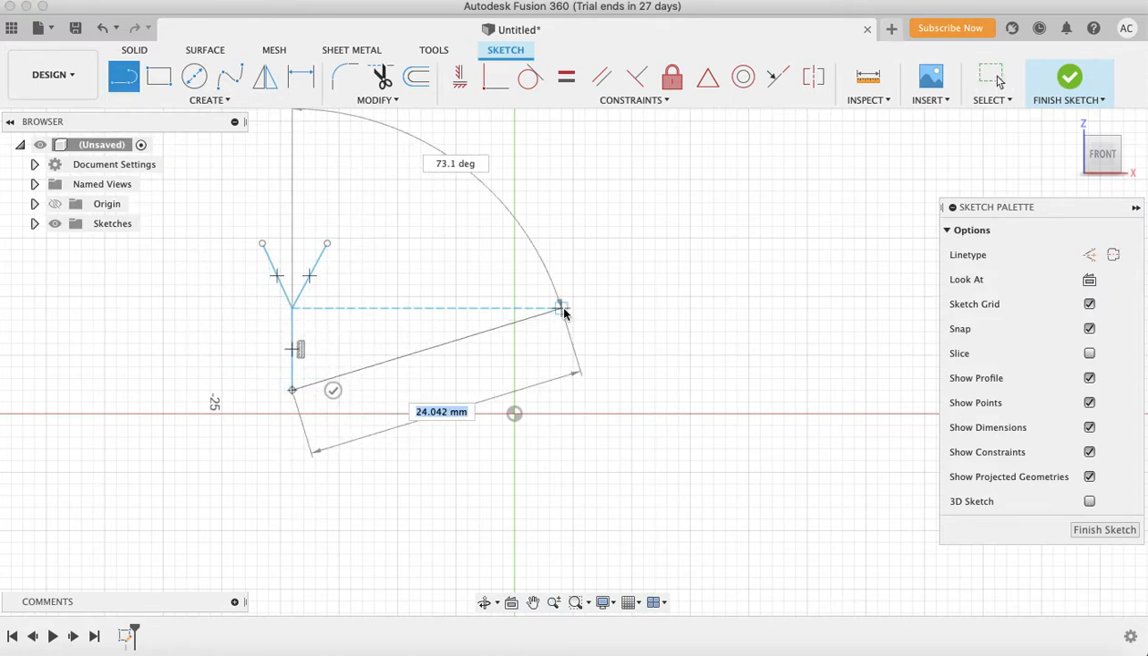
key(Escape)
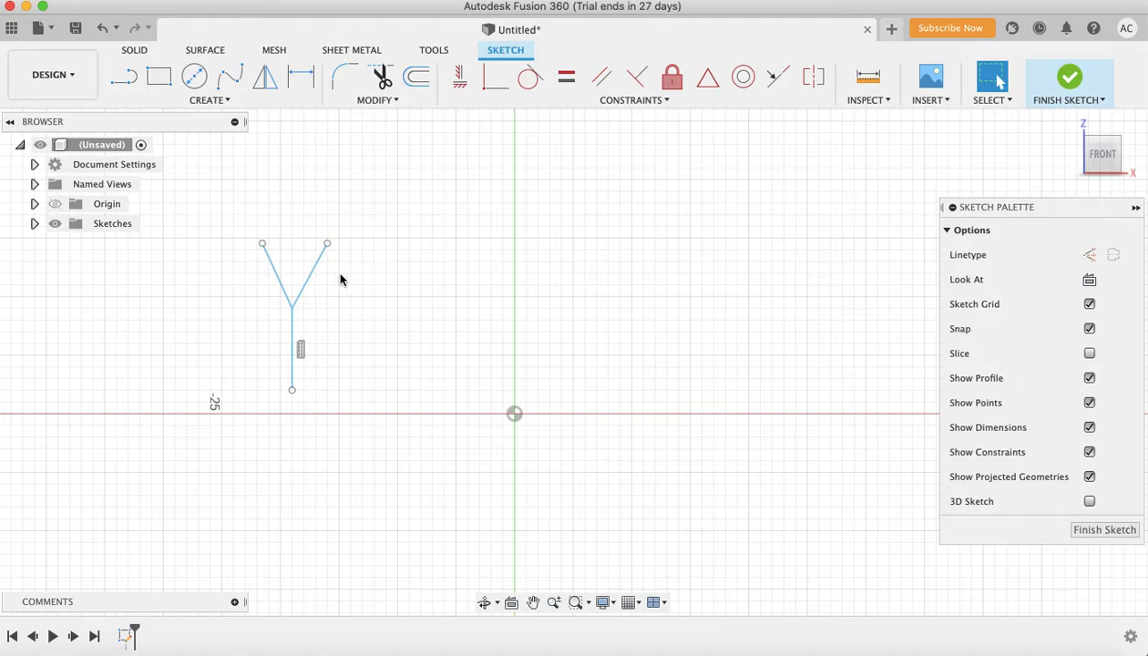
- Draw a center-diameter circle just right of the Y, level with its junction, as the letter O
click(194, 76)
click(410, 308)
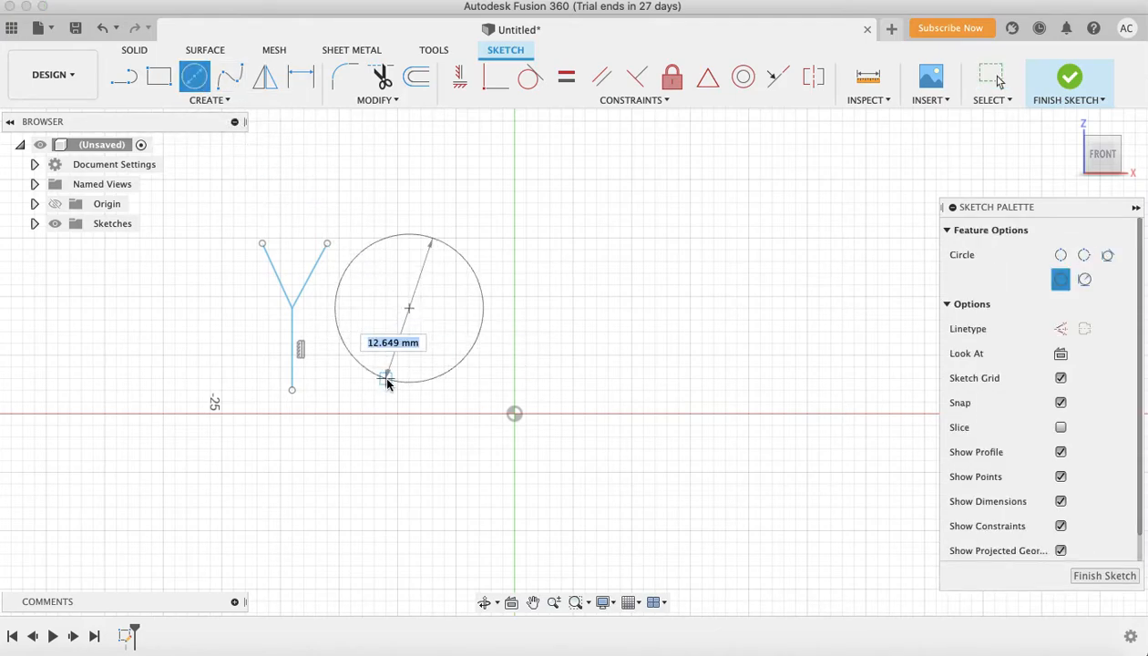
click(395, 364)
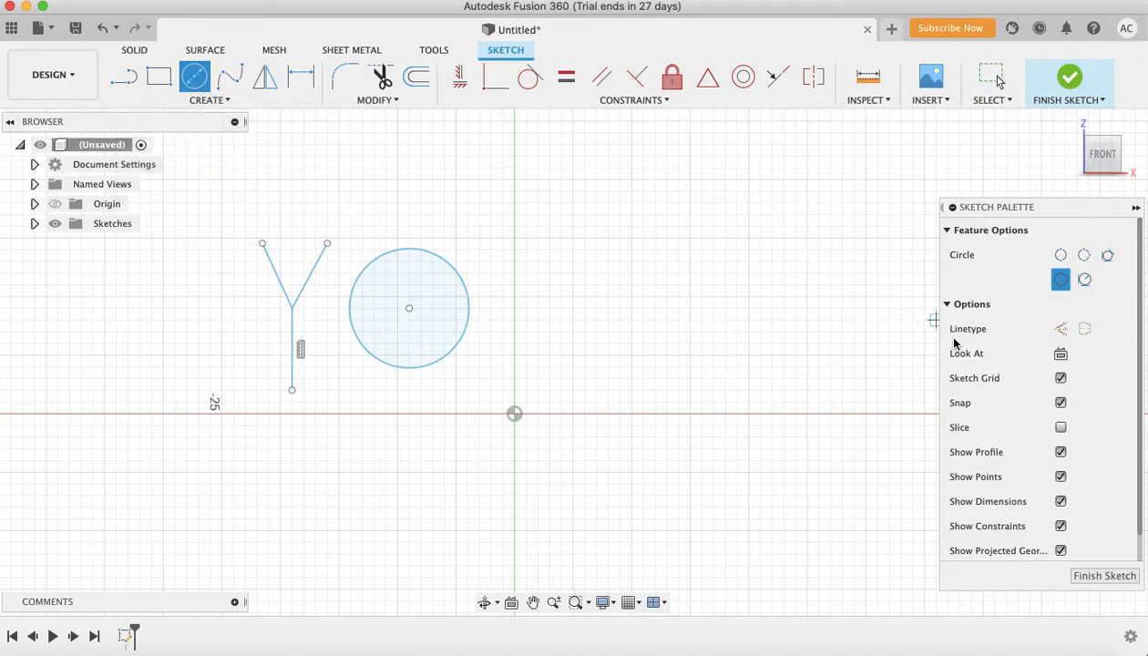
- Draw a 3-point arc open at the top, right of the circle and about as wide, as the letter U
click(230, 101)
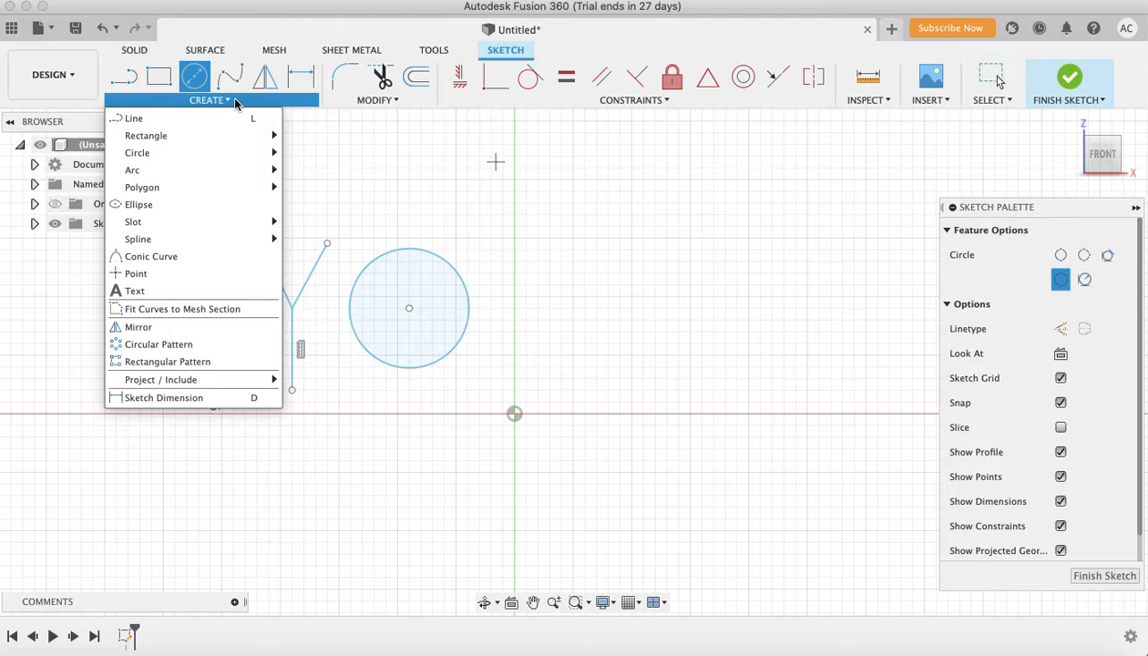
mouse_move(184, 169)
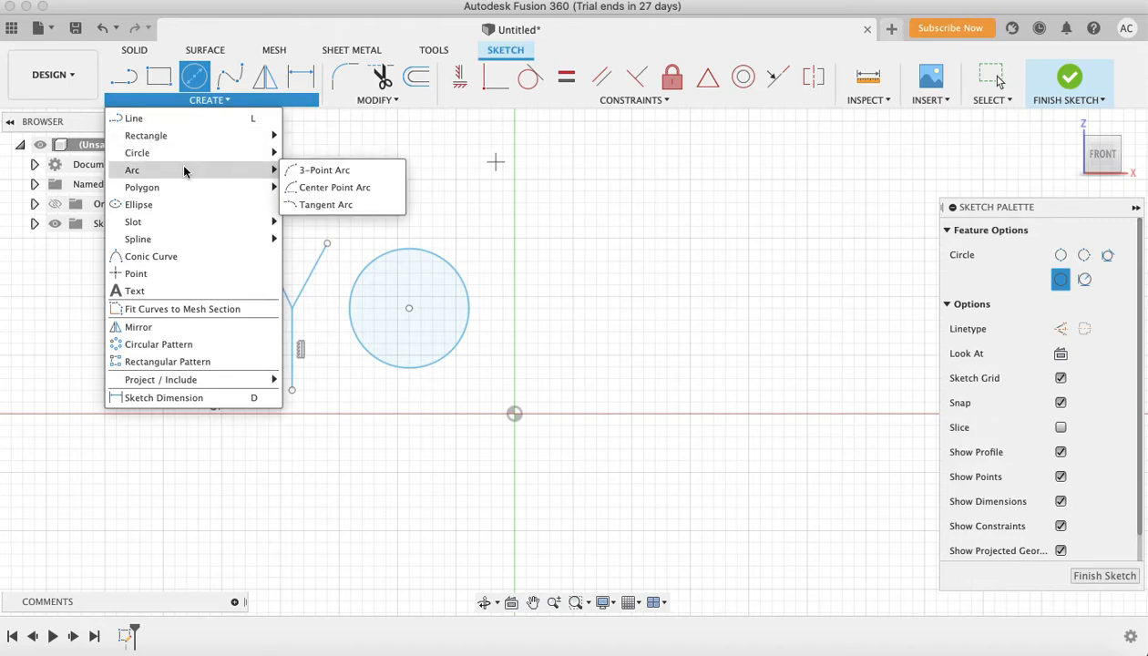
click(310, 170)
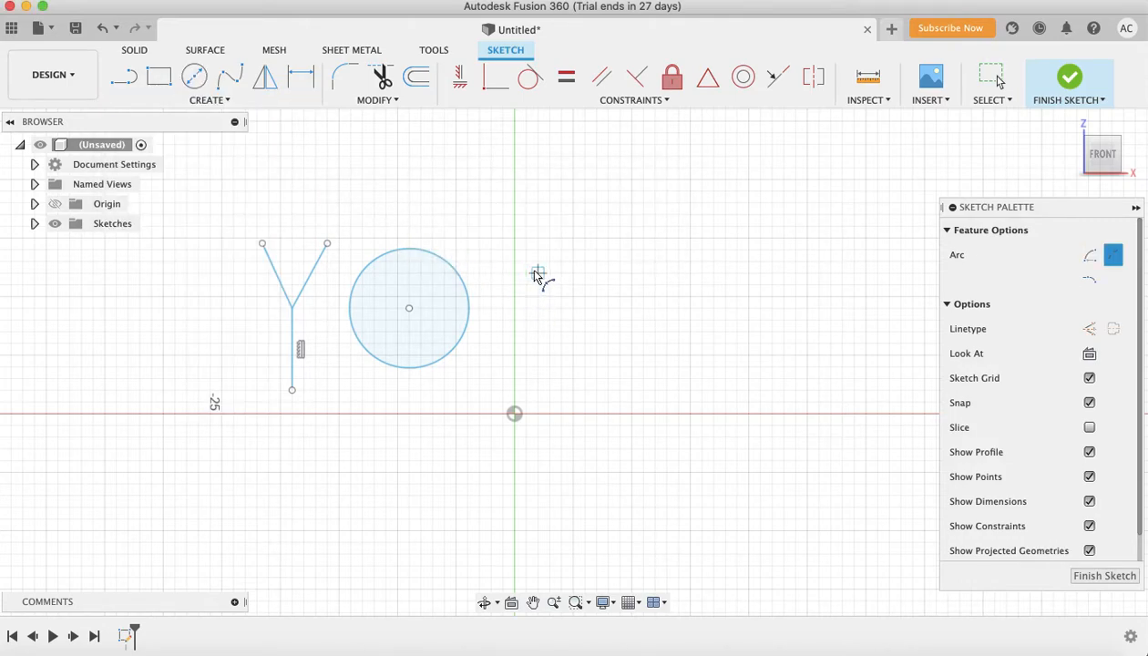
click(516, 265)
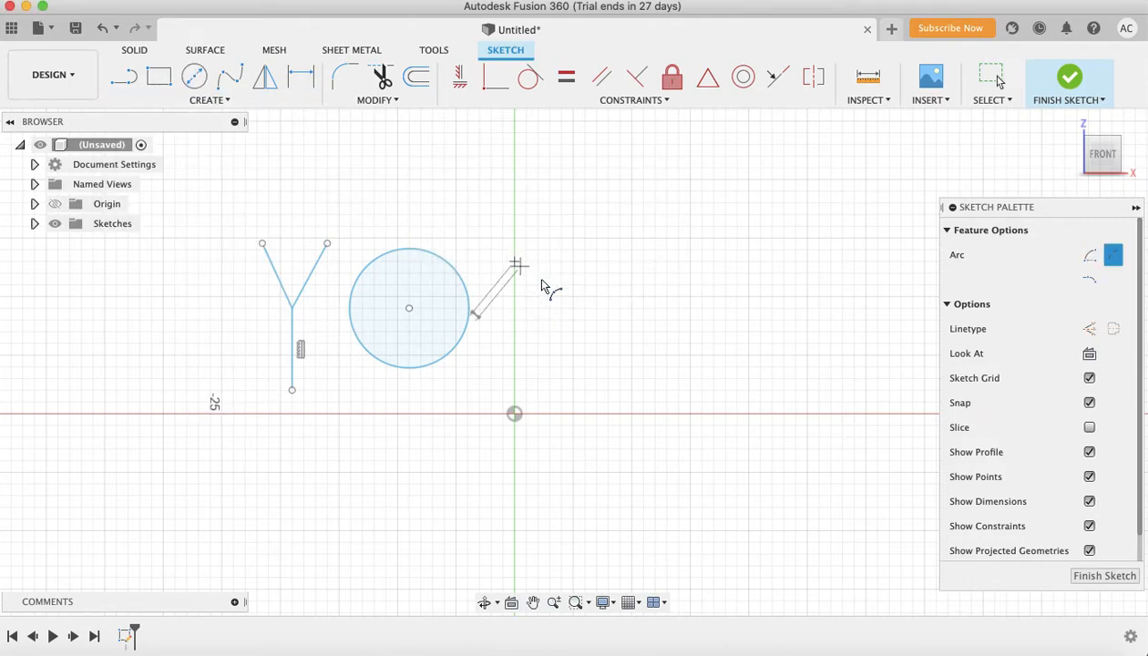
click(596, 262)
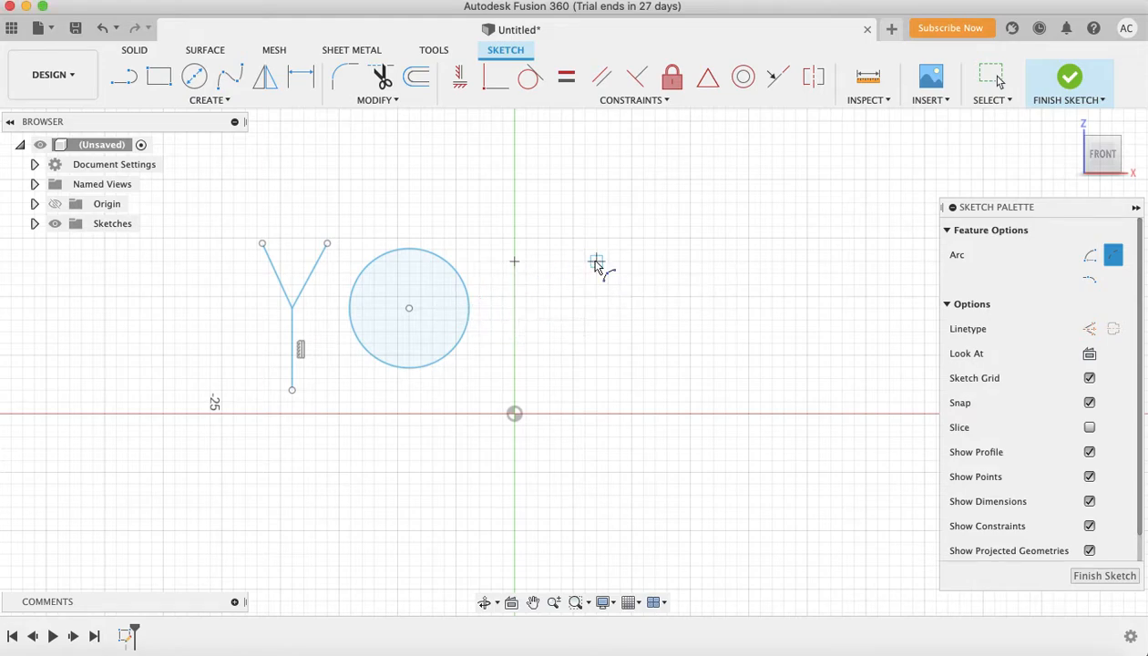
click(539, 370)
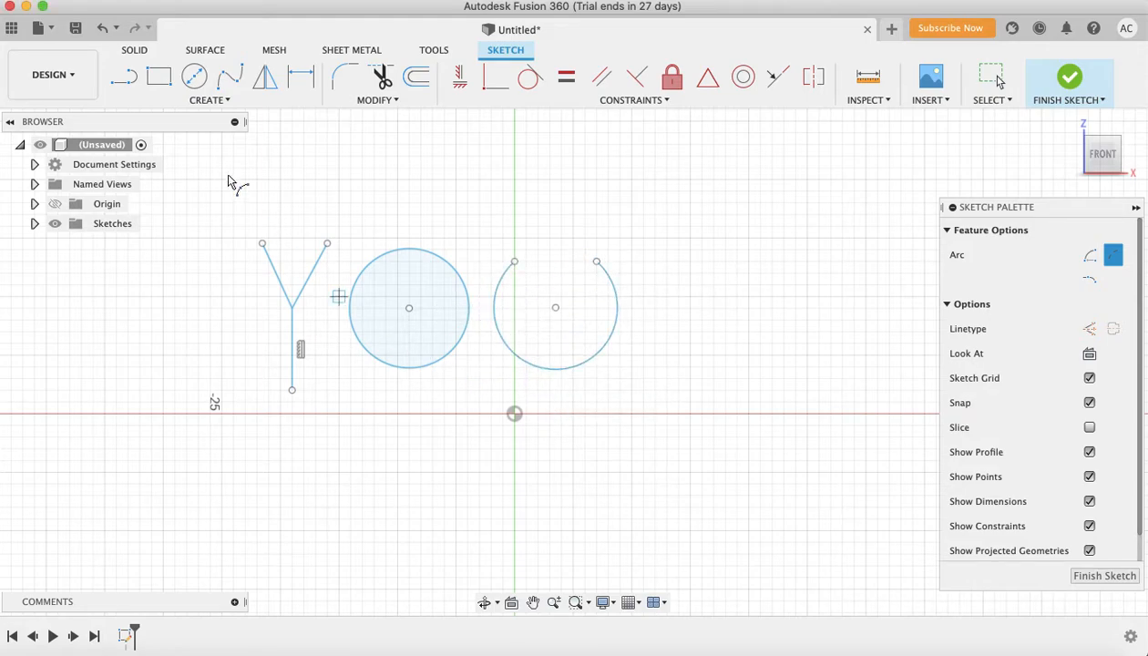
- Draw a 10 mm vertical line to the right of the U-shaped arc as the spine of the letter R
click(137, 76)
click(645, 262)
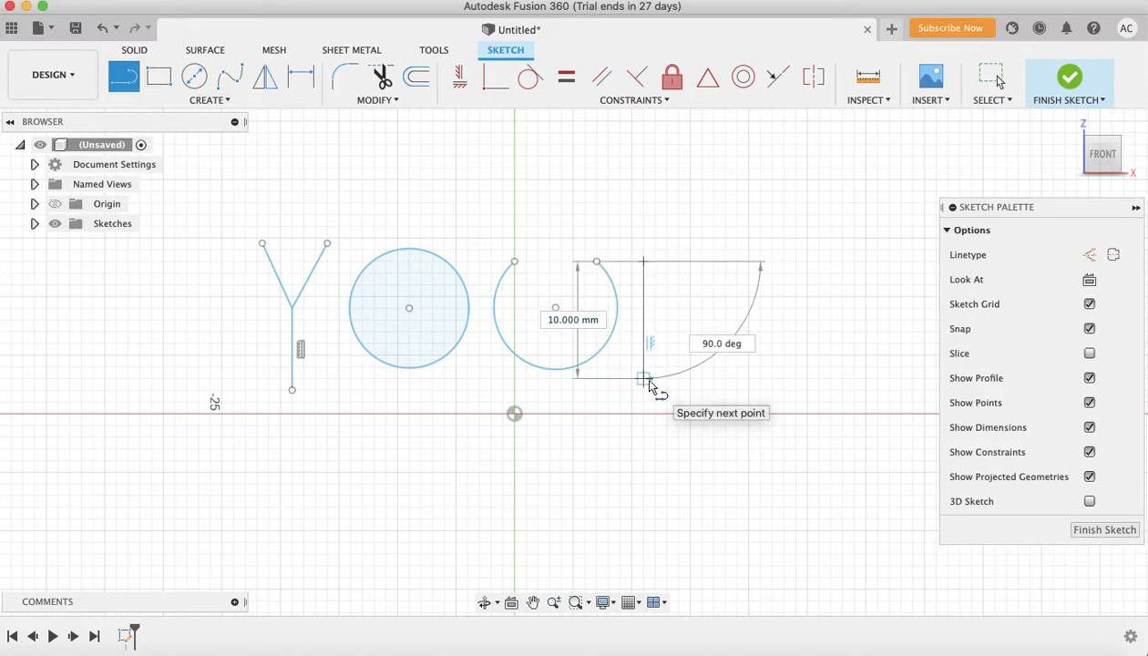
drag(644, 378, 623, 347)
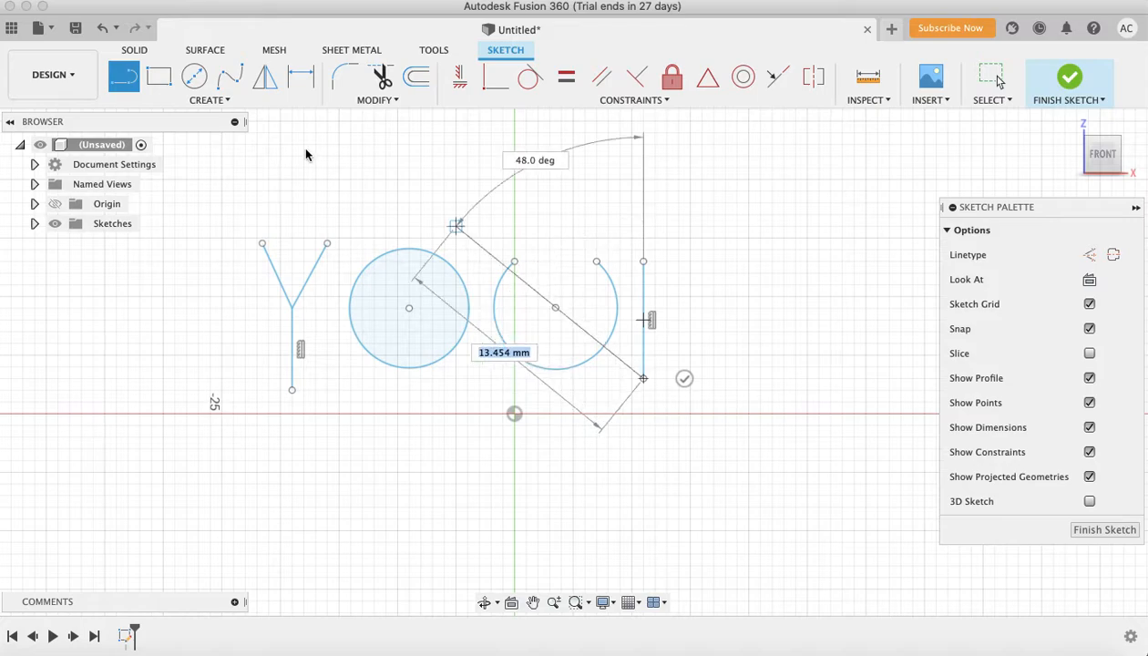
key(Escape)
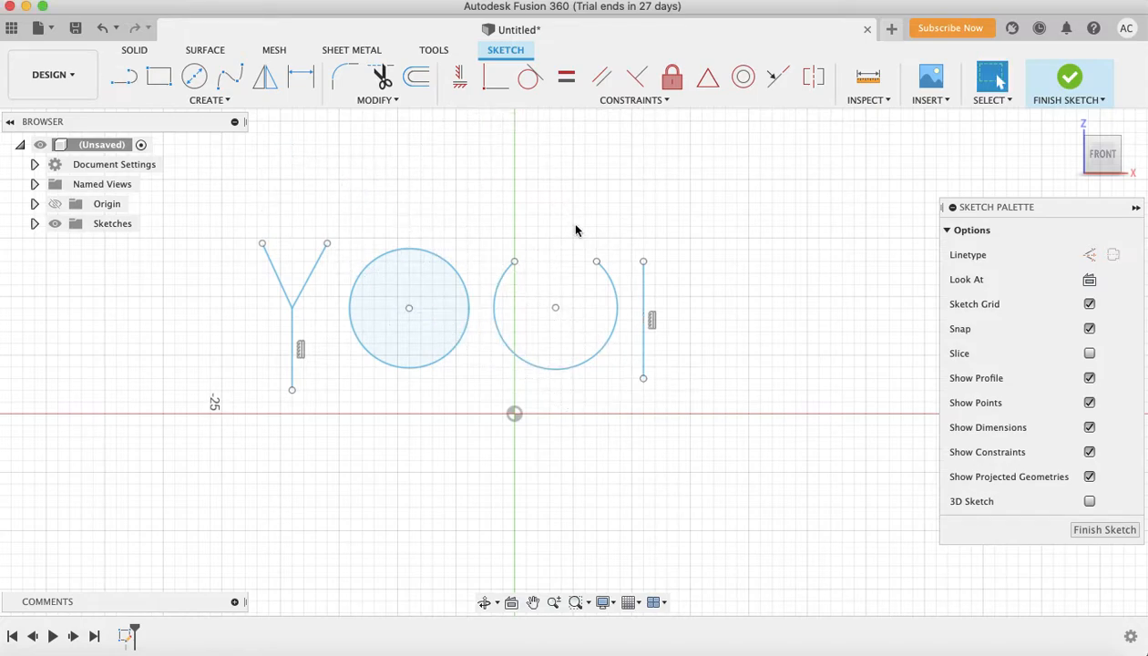
- Draw three lines from the top of the R's spine back to its midpoint, forming a closed rectangular bowl 7 mm wide
click(140, 80)
click(646, 264)
click(724, 263)
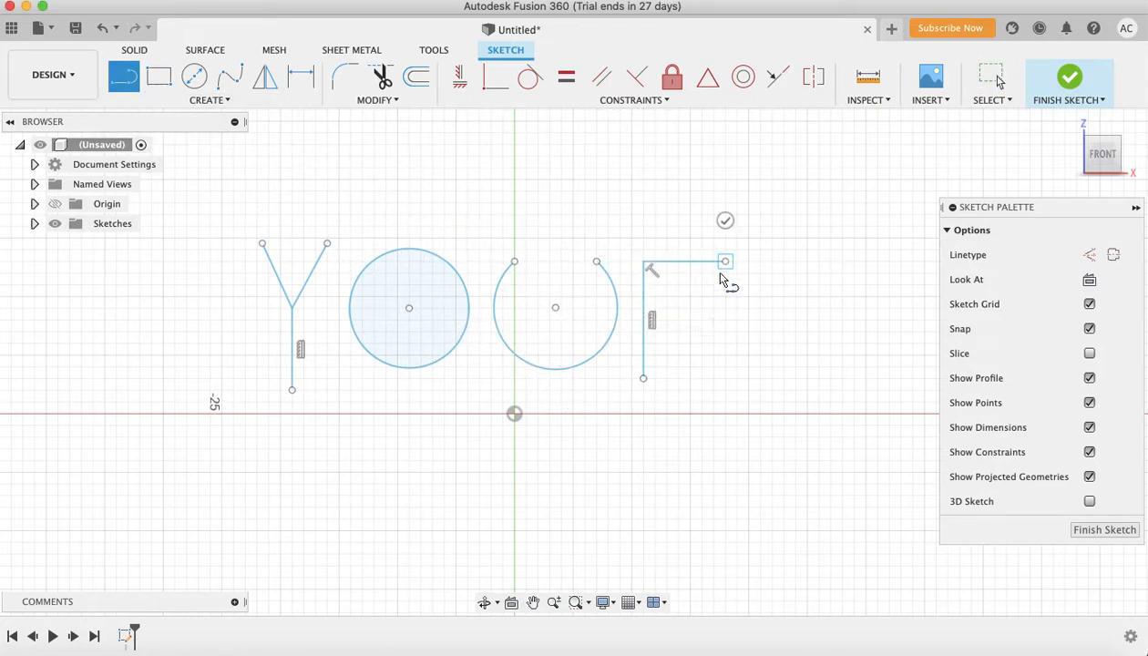
click(726, 321)
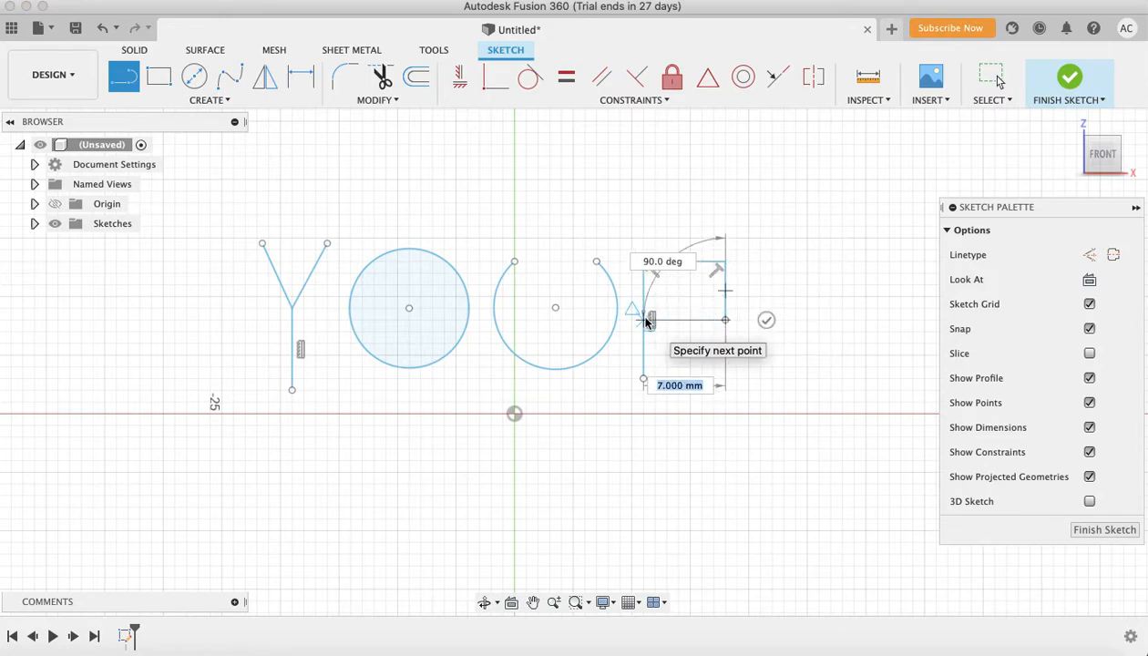
click(643, 319)
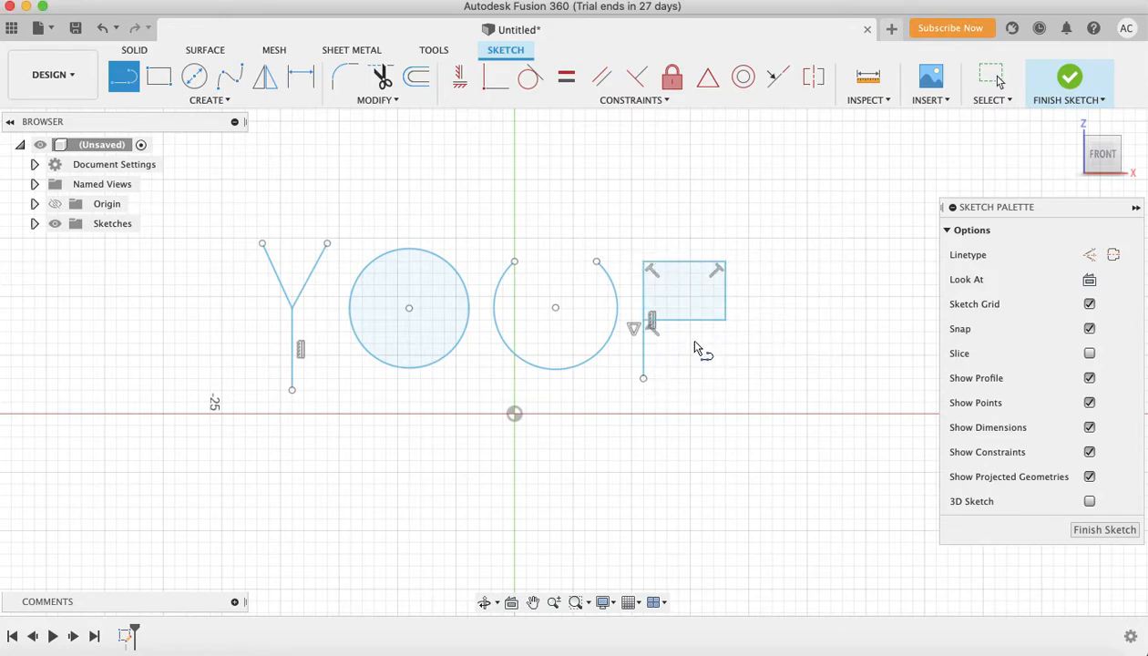
- Draw a diagonal line from the midpoint of the R's spine down to the right, level with the spine's lower end, as its leg
click(645, 320)
click(713, 377)
key(Escape)
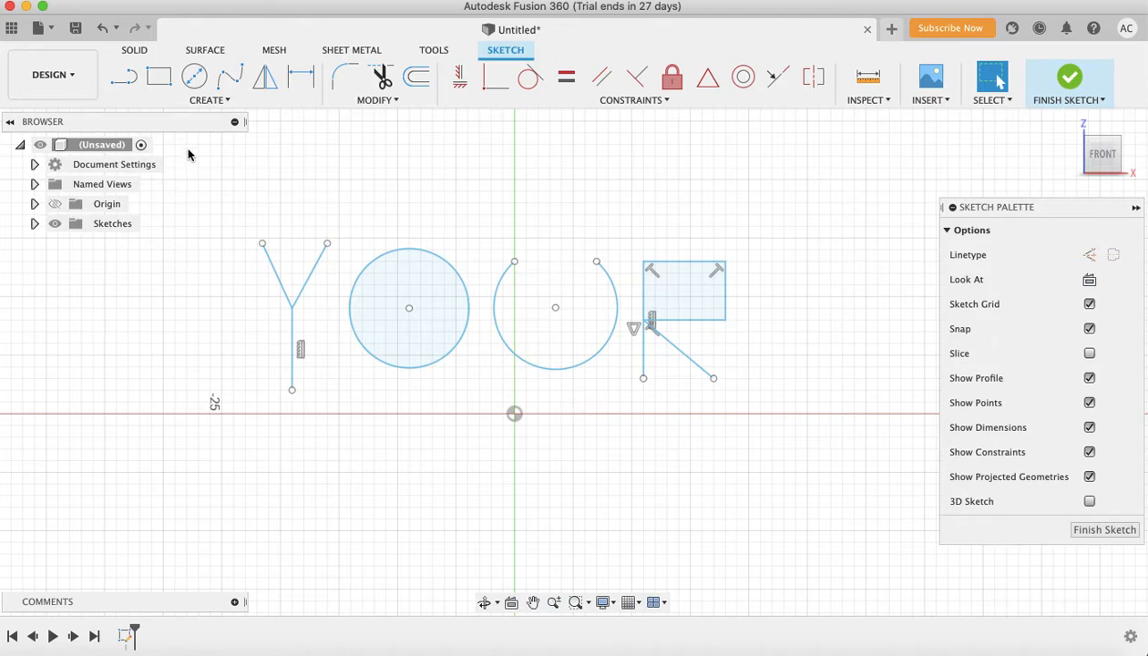
- Draw a wavy fit point spline through five points above the sketched letters and finish the curve
click(229, 78)
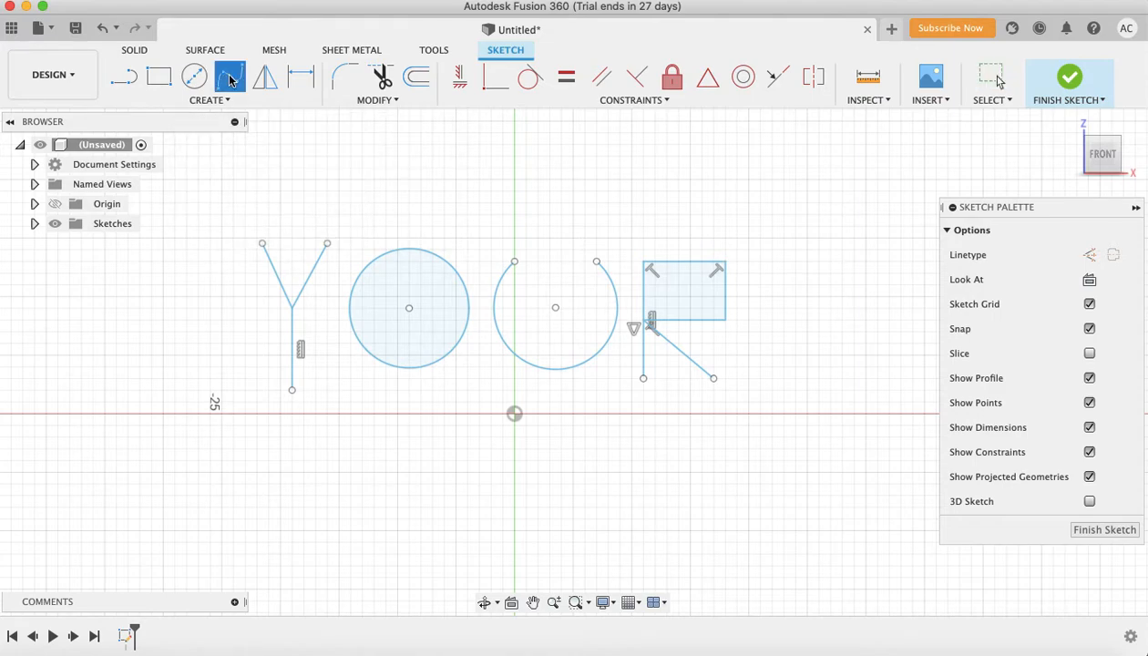
click(398, 167)
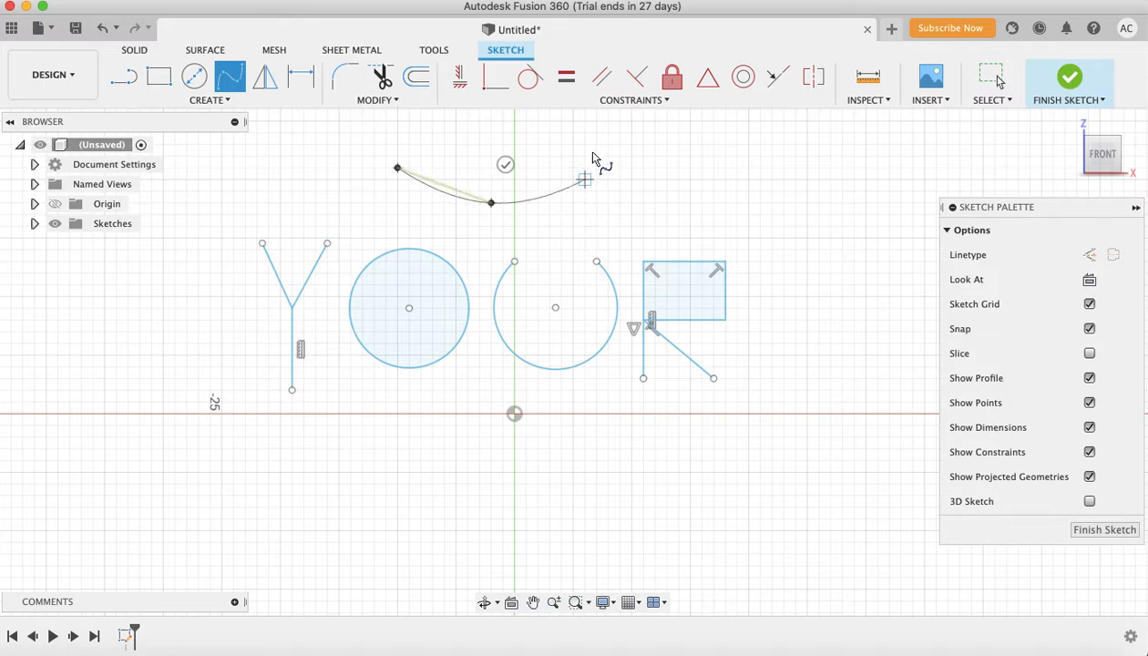
click(514, 156)
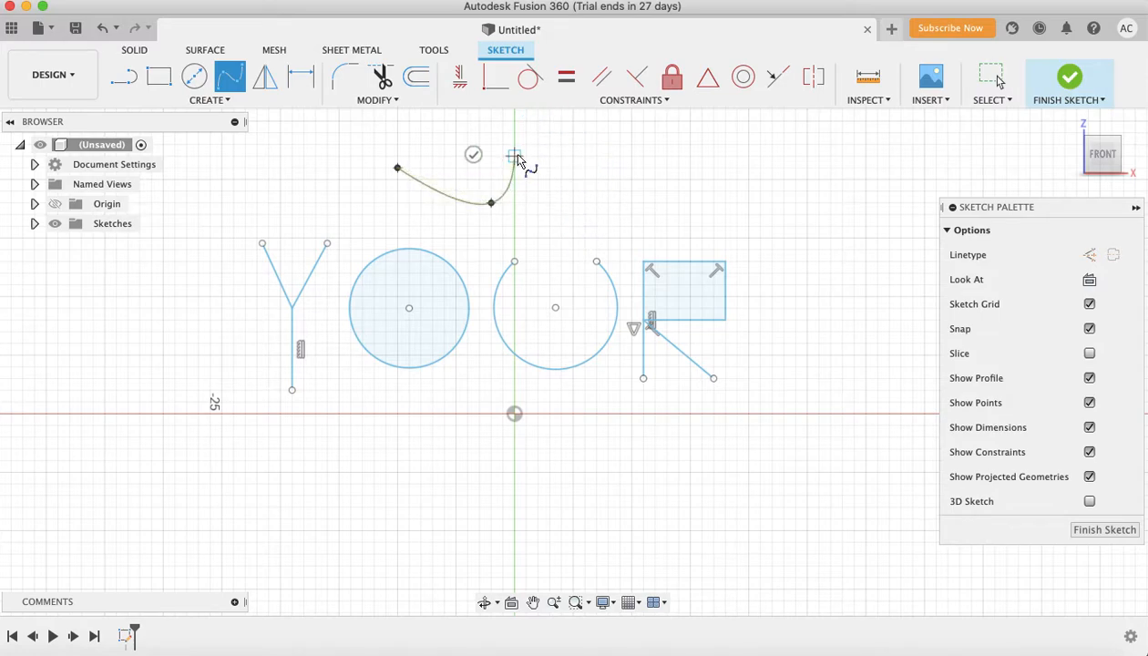
click(585, 191)
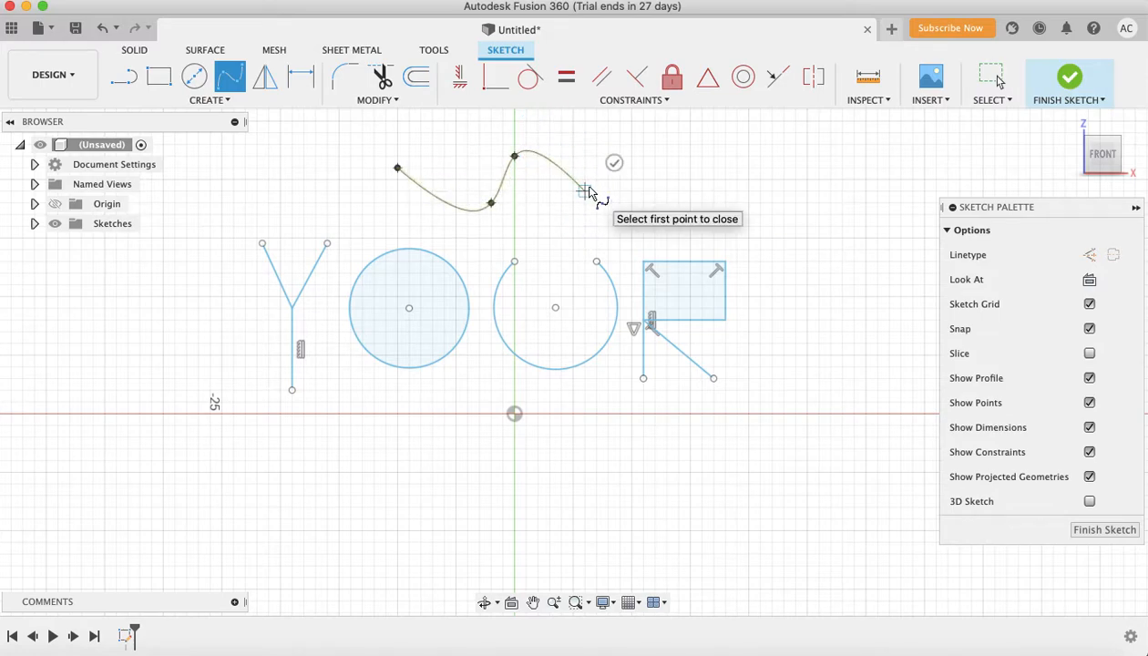
click(663, 174)
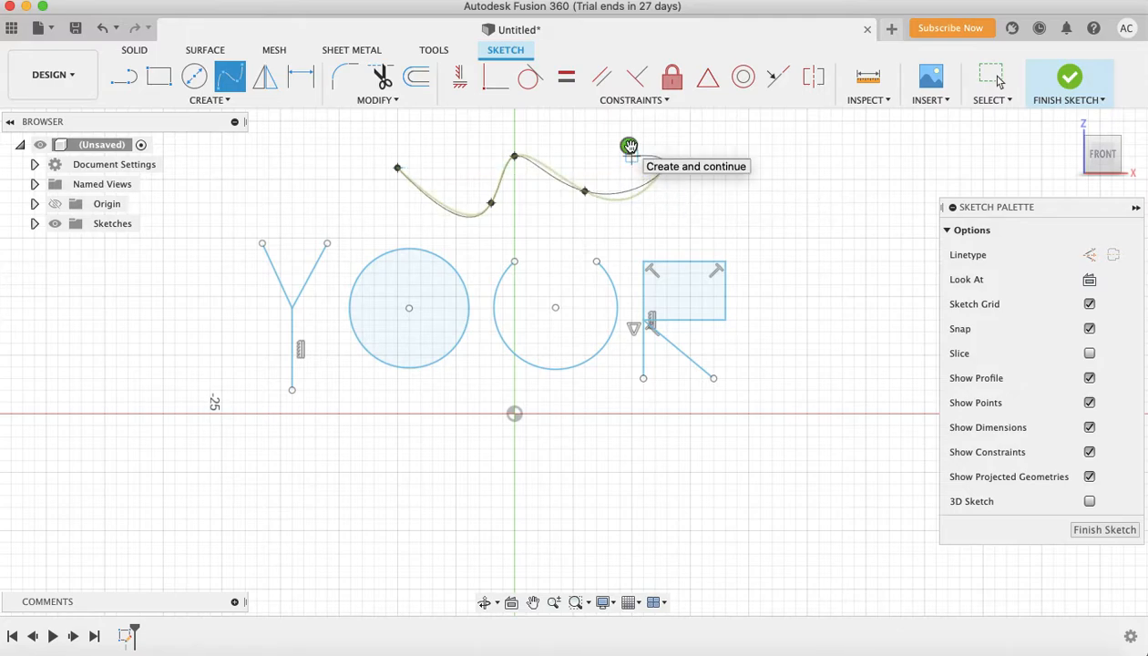
click(628, 147)
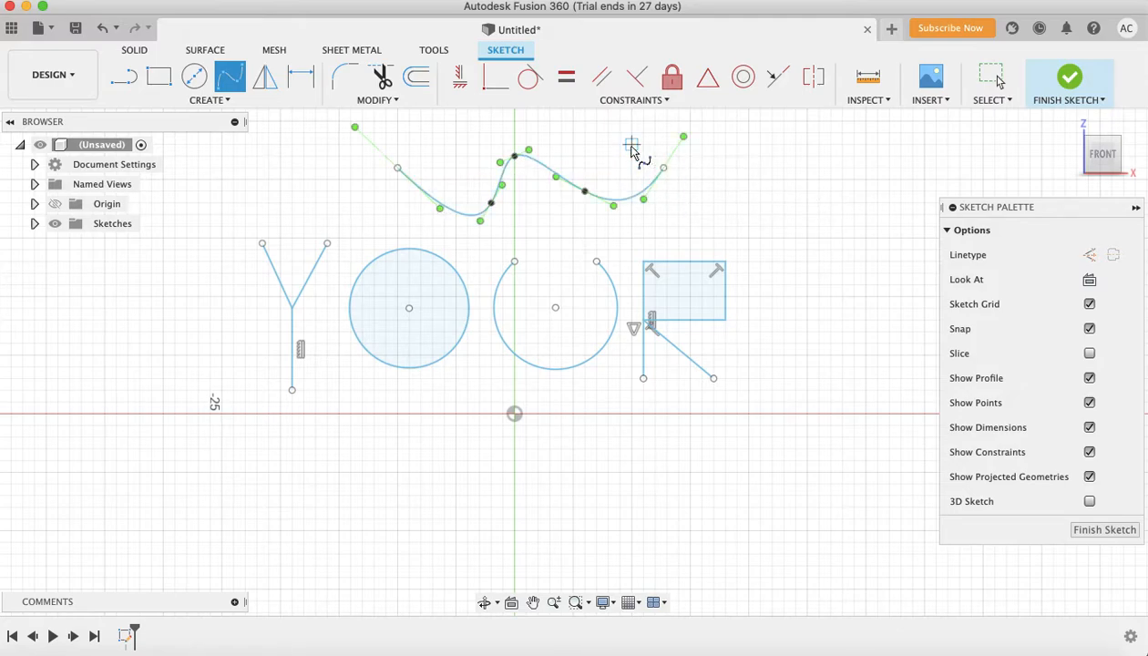
- Move the spline's fourth fit point down about 1 mm to X 6, Z 18 mm
click(585, 192)
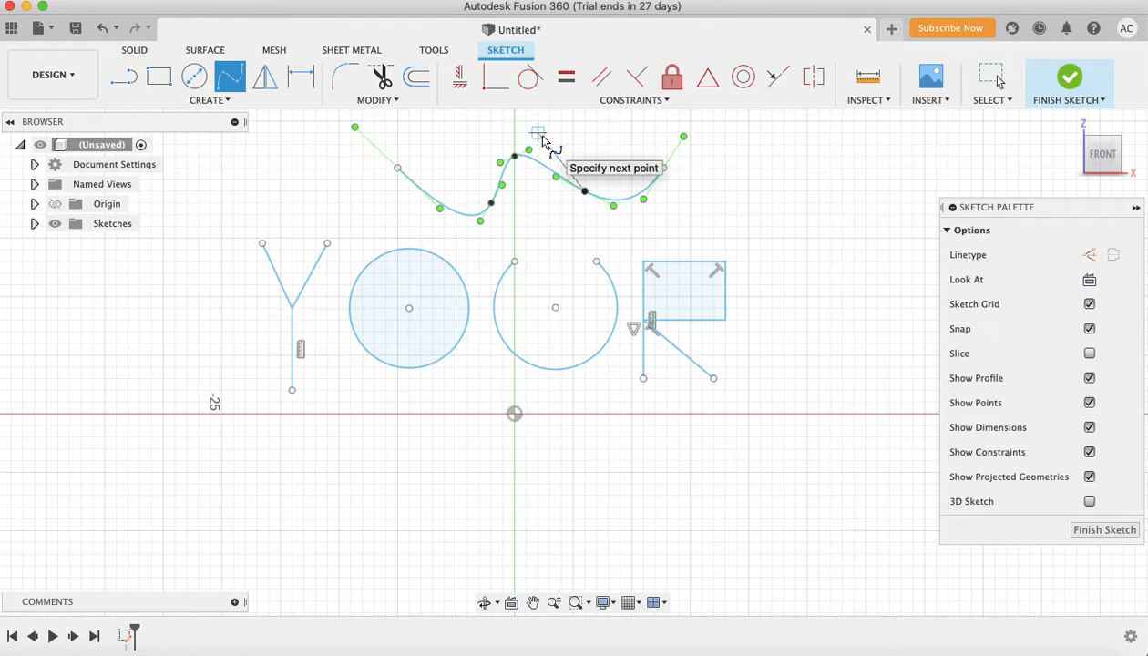
key(Escape)
click(585, 194)
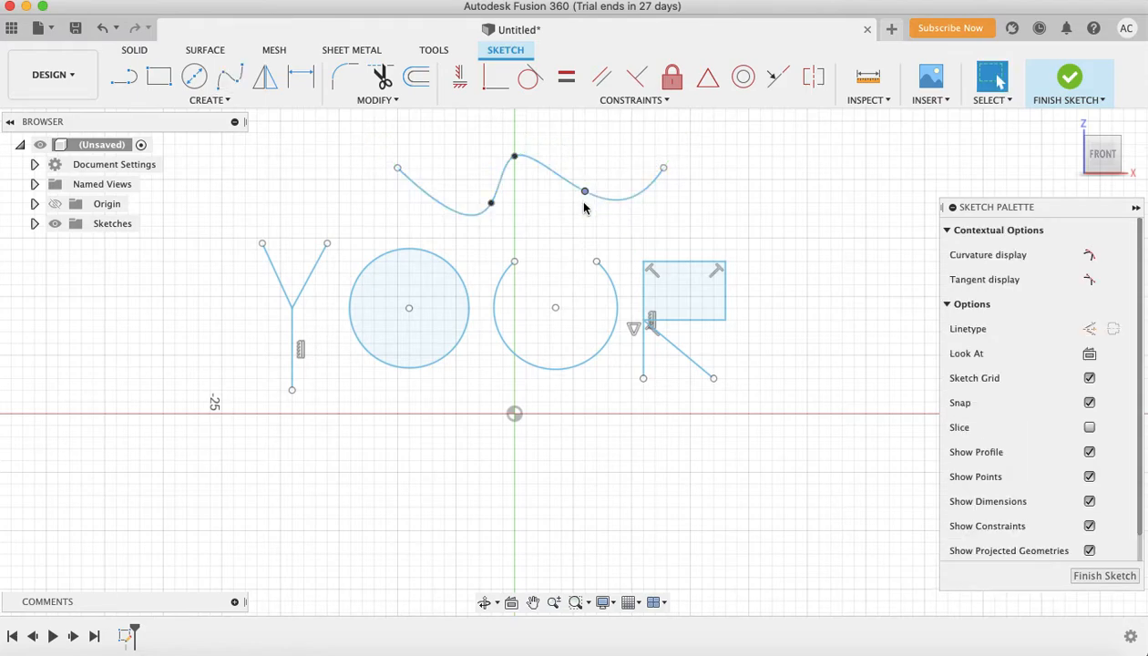
drag(584, 204, 585, 210)
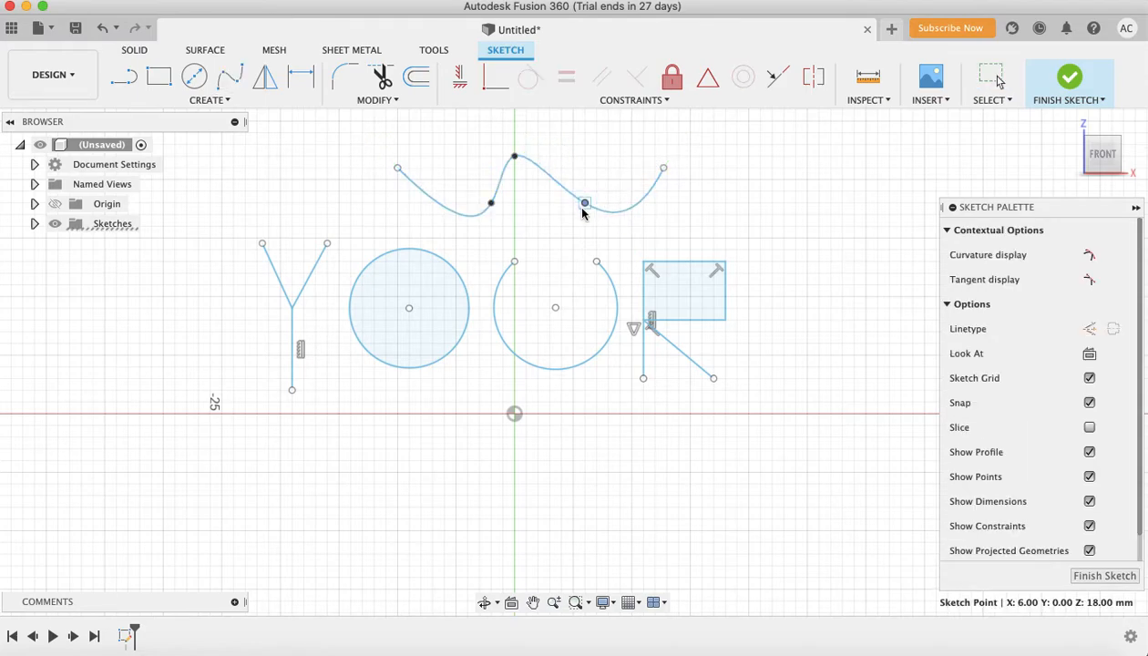
click(674, 171)
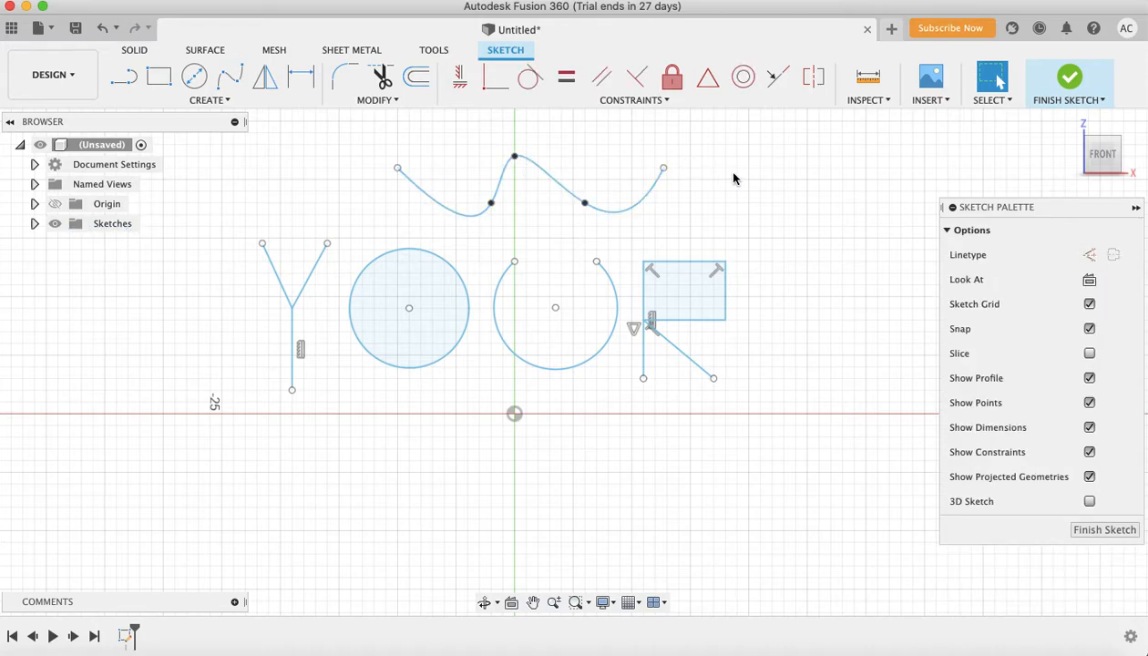
- Fillet the two right-hand corners of the R's rectangular bowl with a 1 mm radius
click(344, 78)
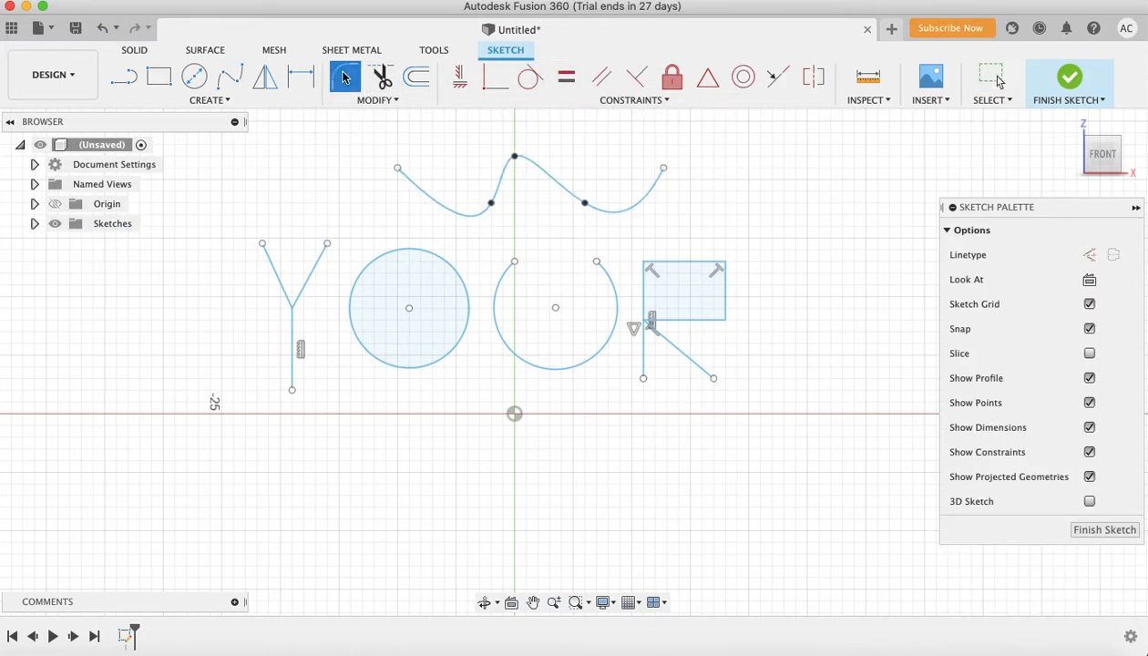
click(715, 275)
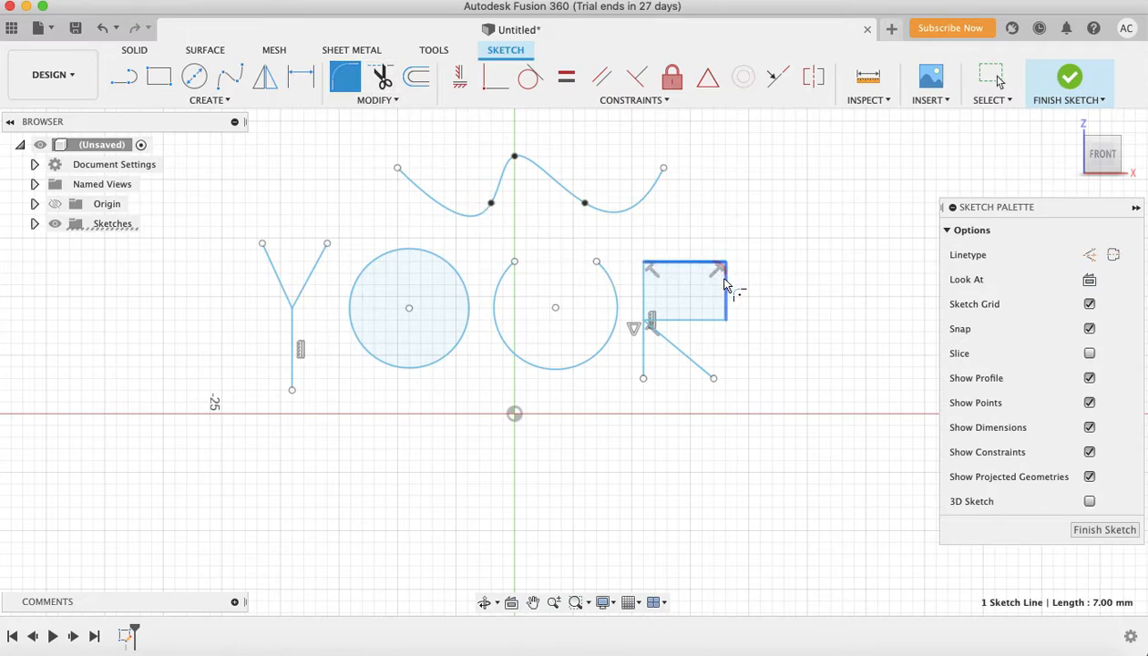
click(728, 287)
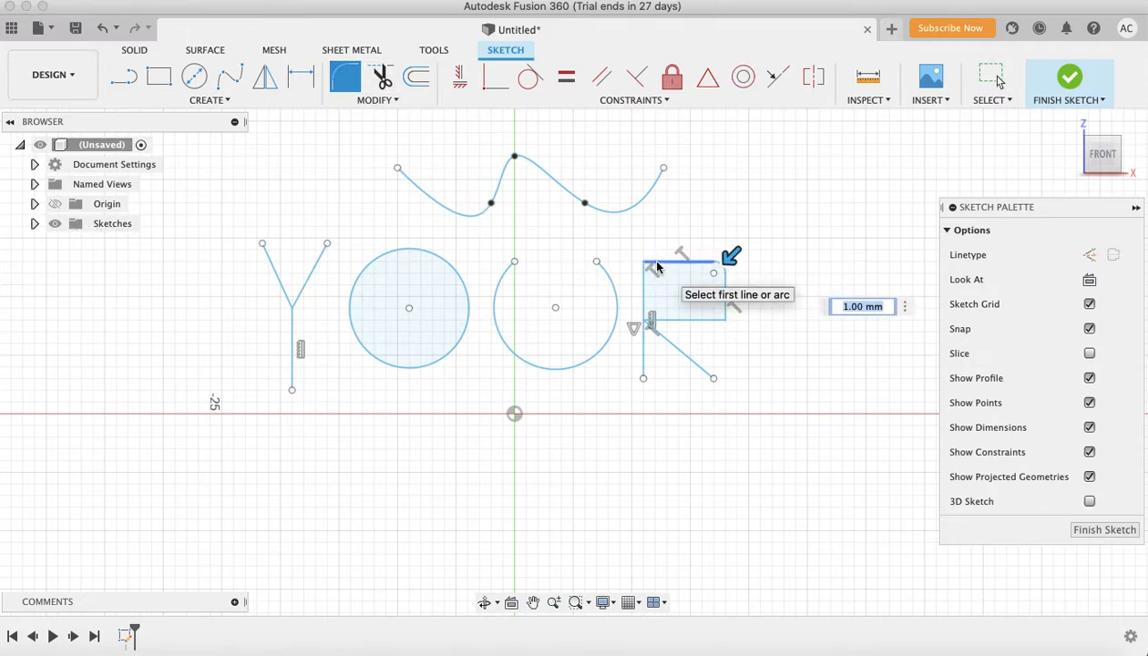
click(716, 318)
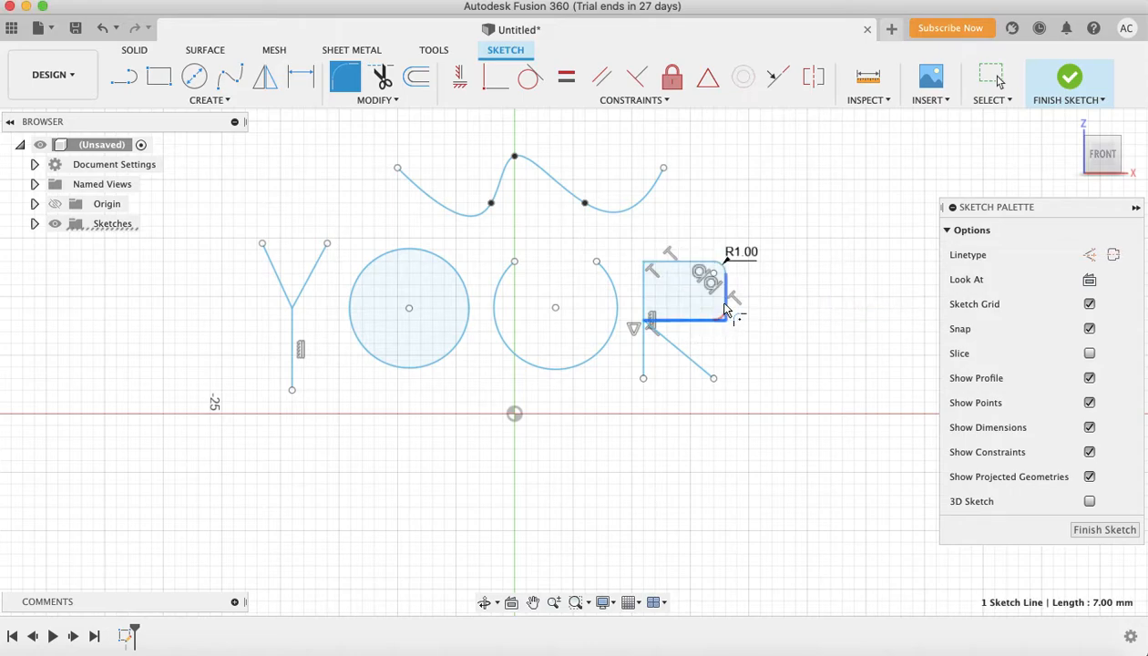
click(727, 312)
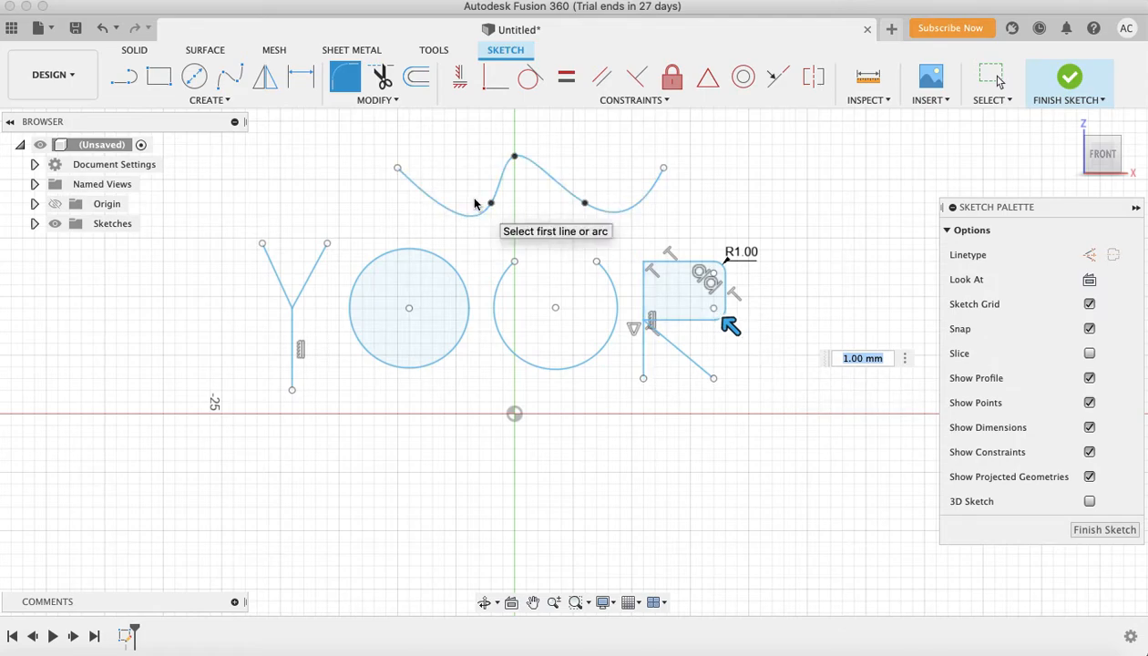
- Draw a circle about 4 mm in diameter above the letter Y
click(206, 78)
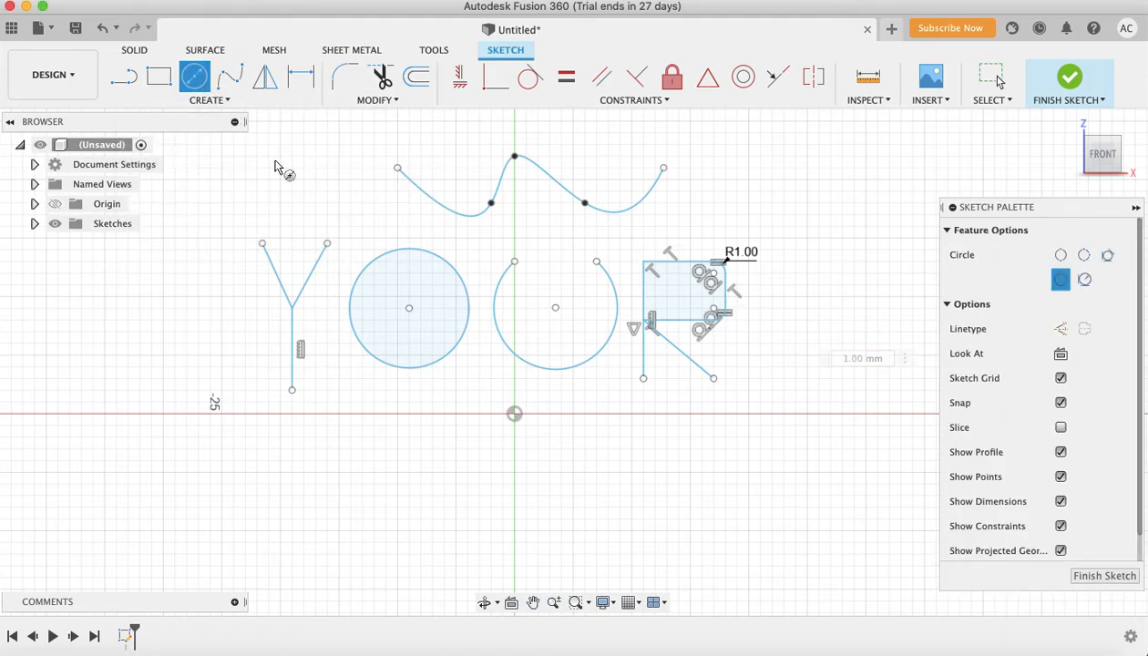
click(292, 178)
click(269, 170)
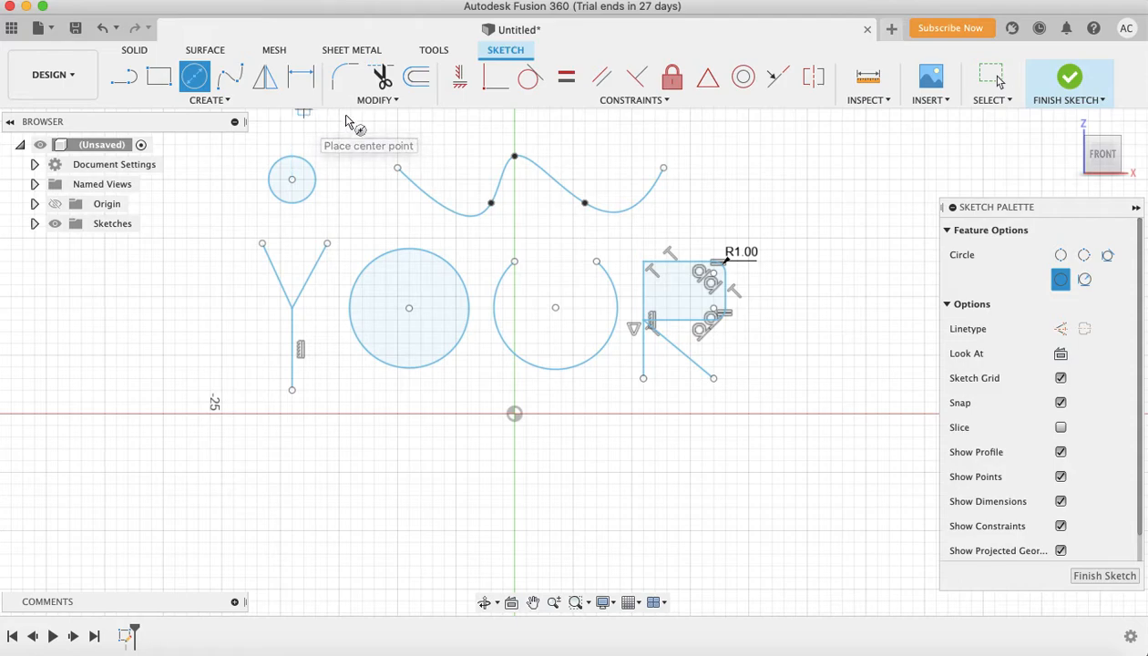
- Draw a 2-point rectangle to the left of the letter Y, level with its upper half
click(204, 102)
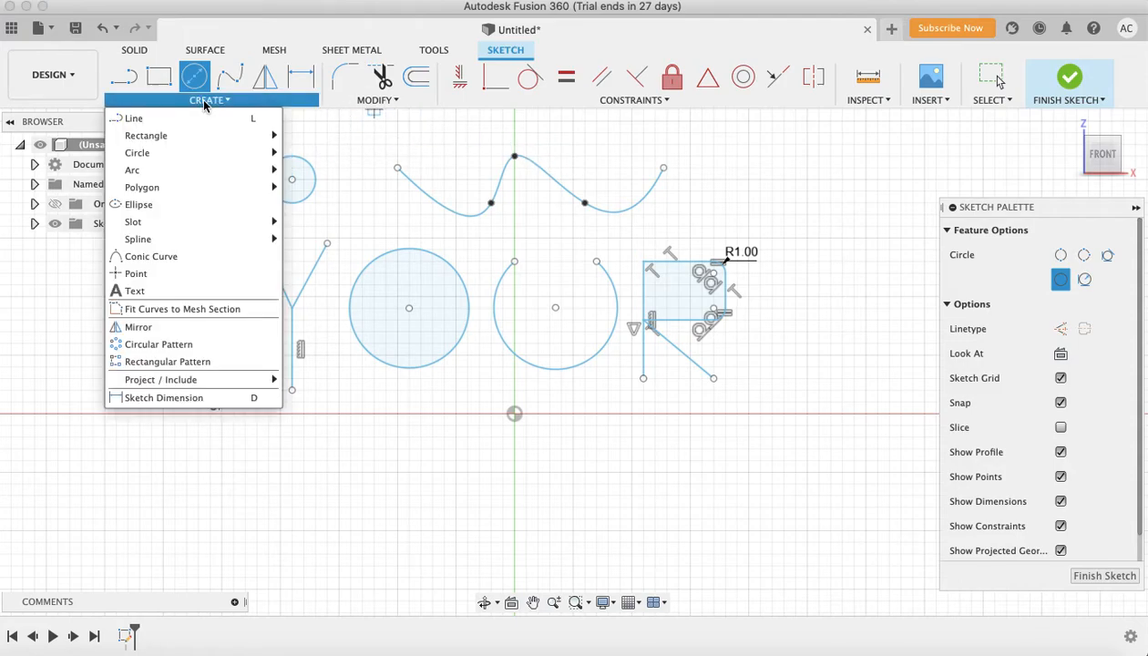
mouse_move(190, 137)
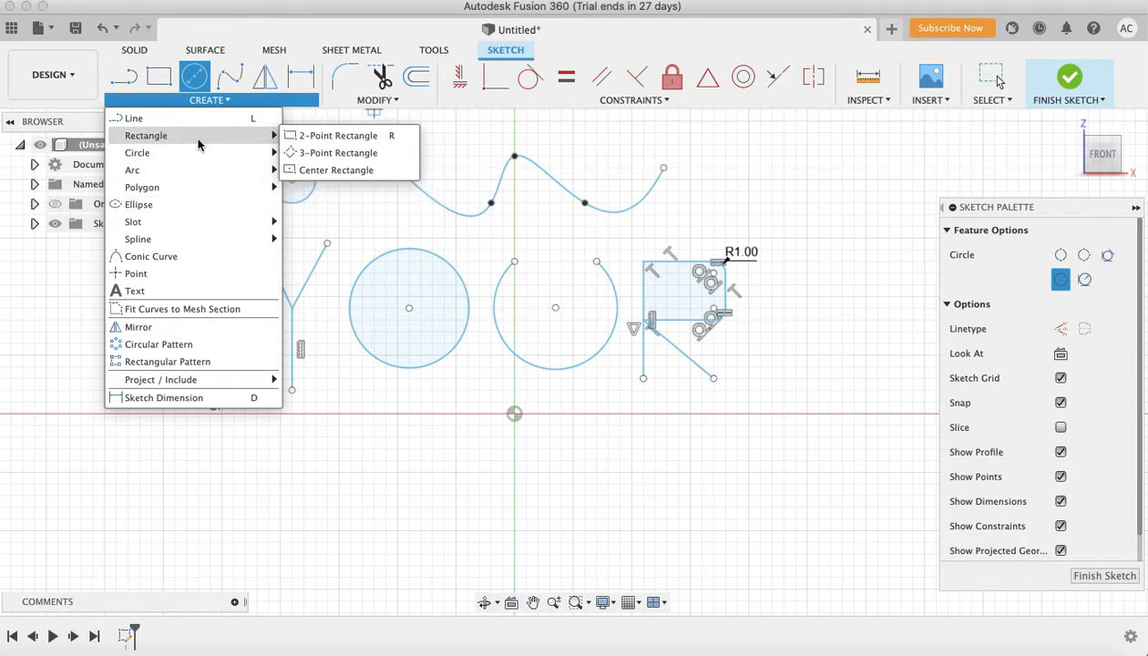
click(299, 134)
click(128, 308)
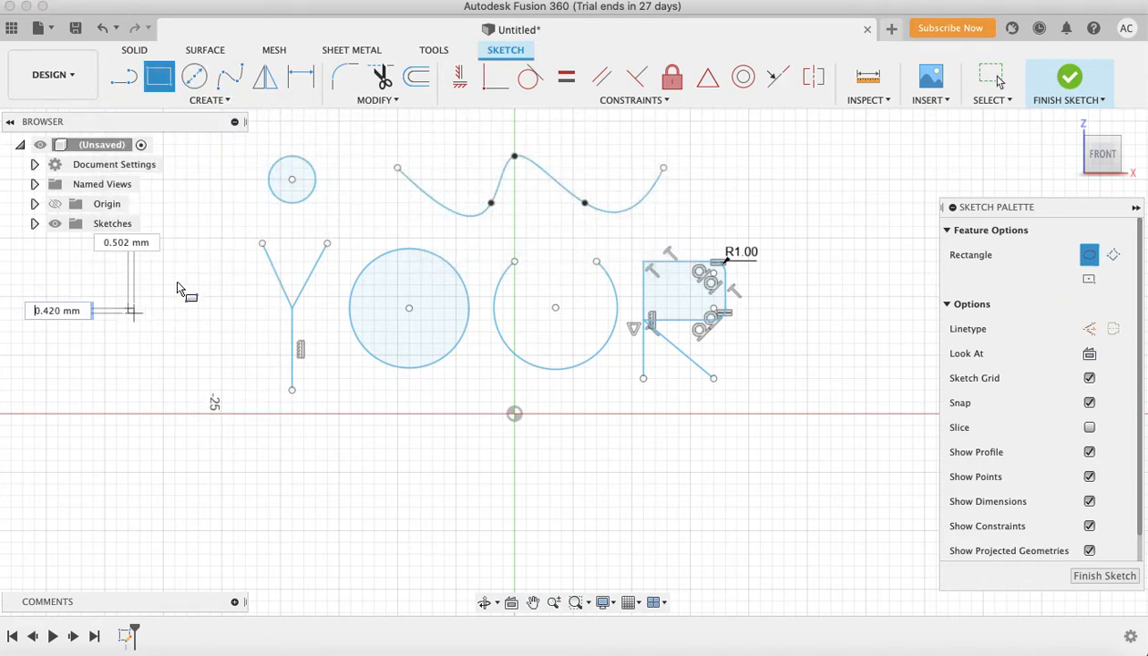
click(211, 250)
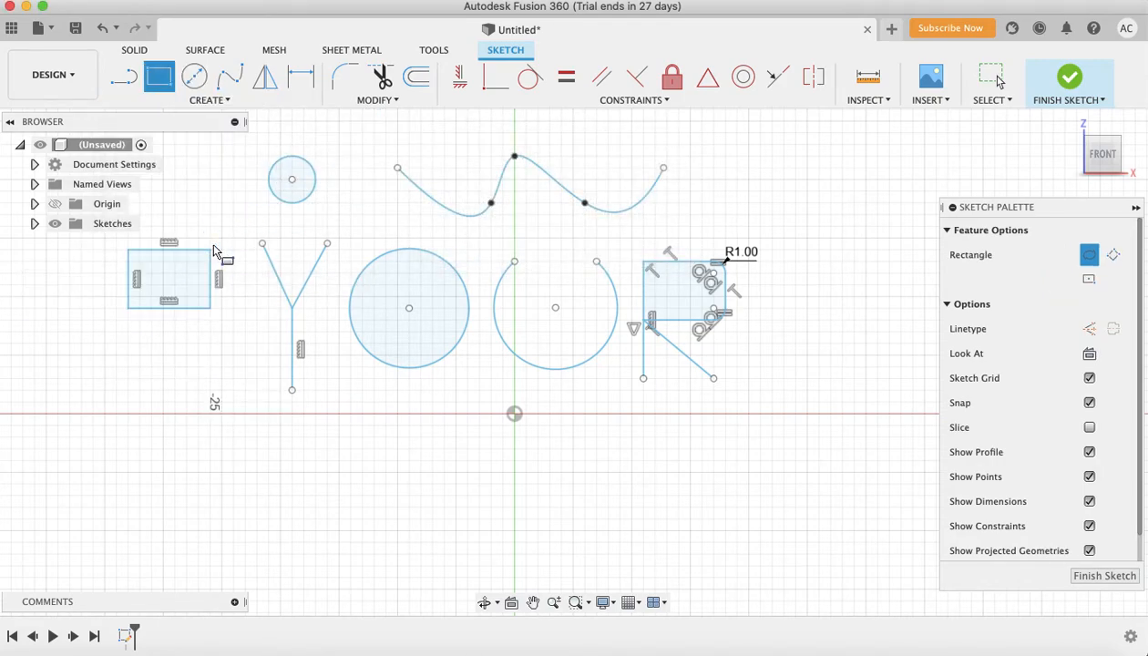
- Draw a six-sided circumscribed polygon with a radius of about 5 mm below the letter R
click(228, 105)
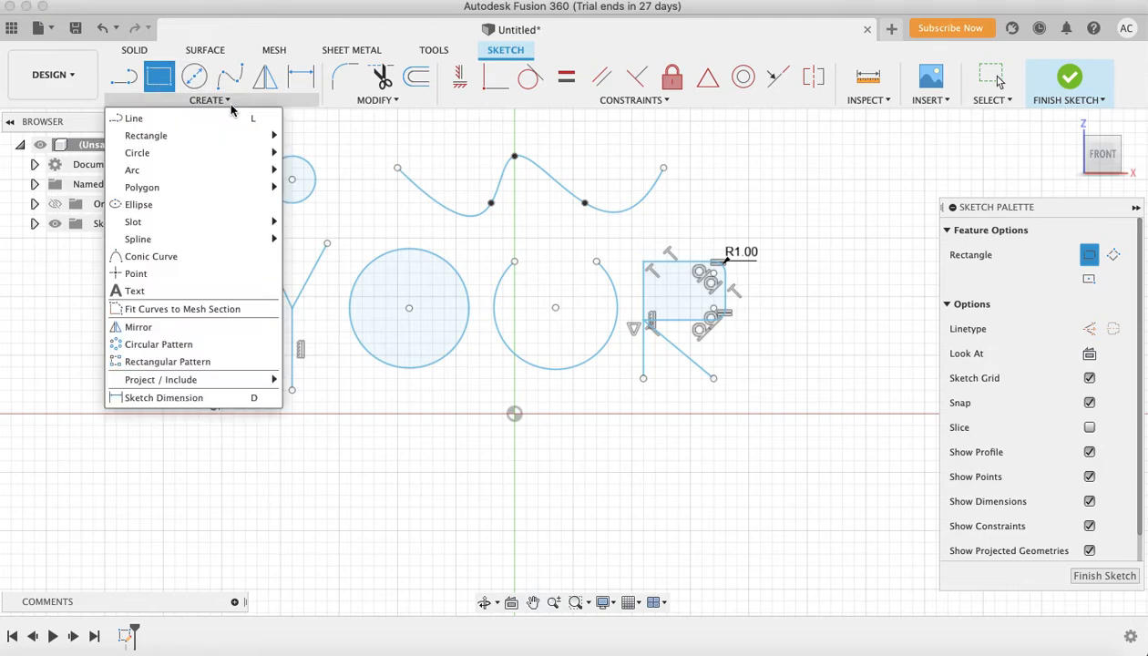
mouse_move(200, 194)
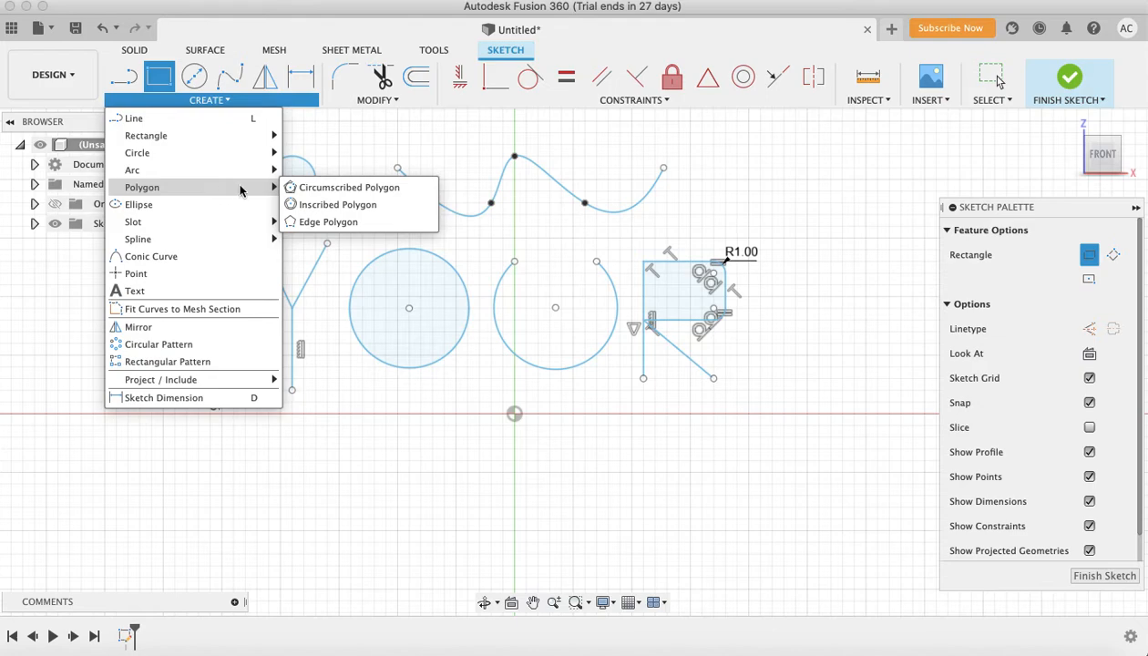
click(289, 188)
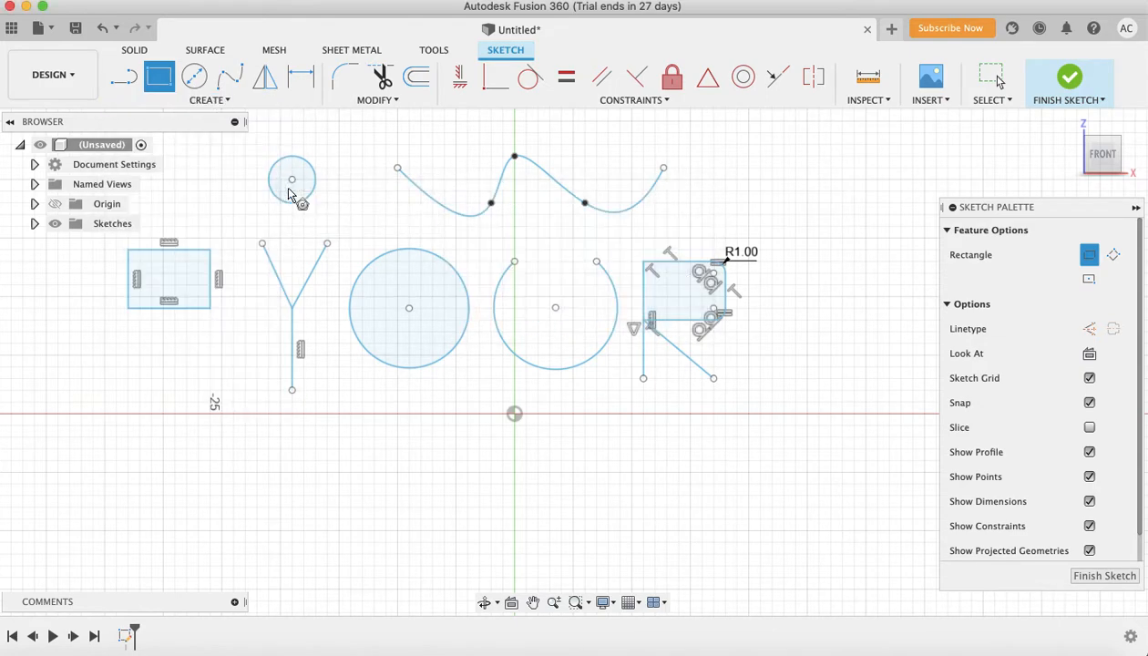
click(760, 472)
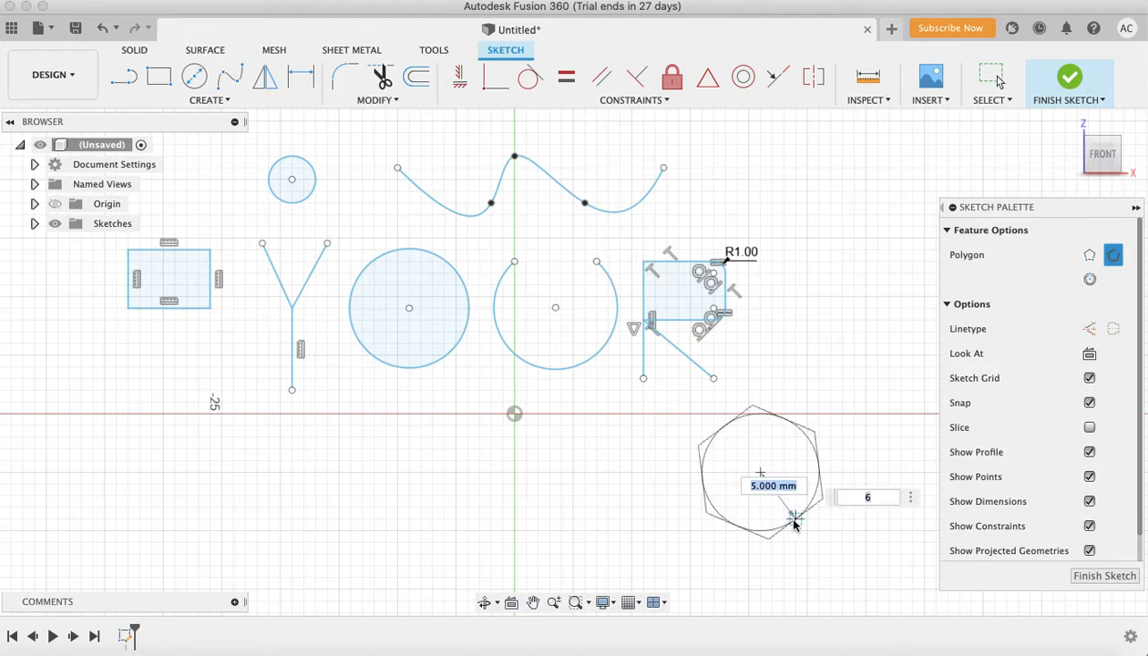
click(795, 519)
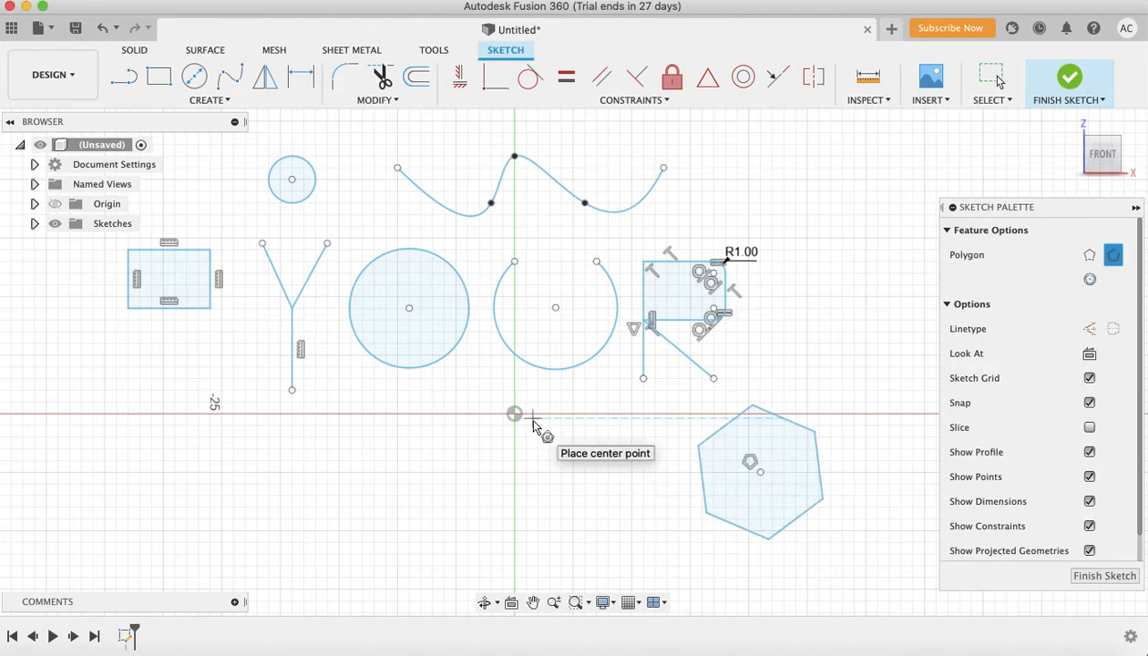
- Draw a closed triangle from three lines below the large circle, with a horizontal base and its apex upward
click(124, 77)
click(339, 530)
click(374, 437)
click(434, 532)
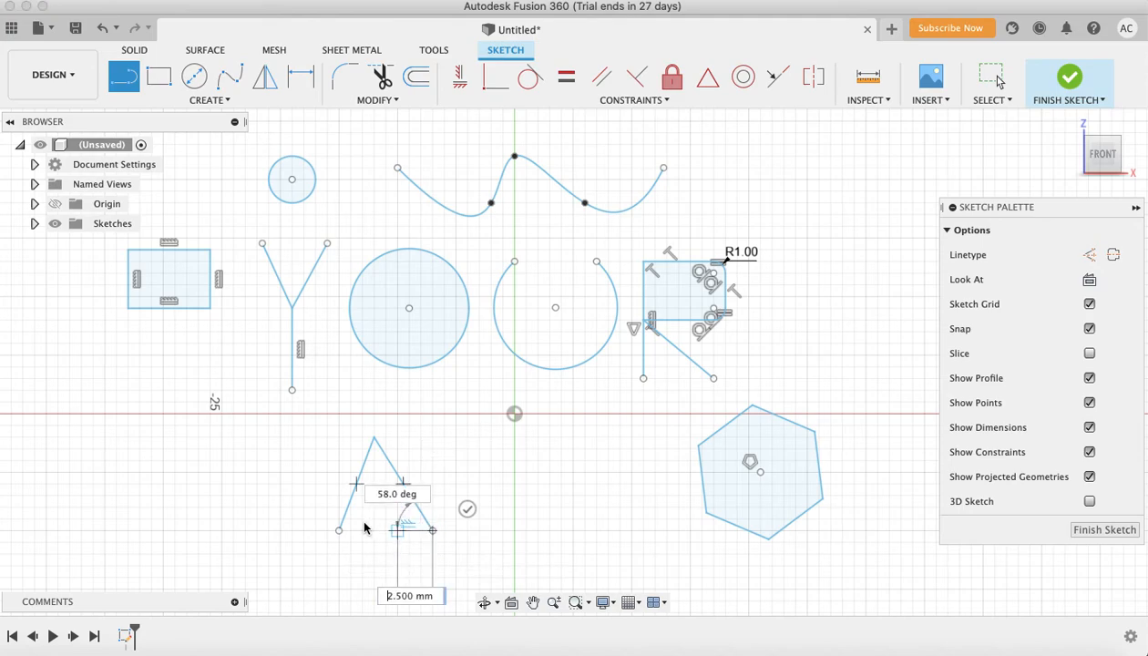
click(339, 531)
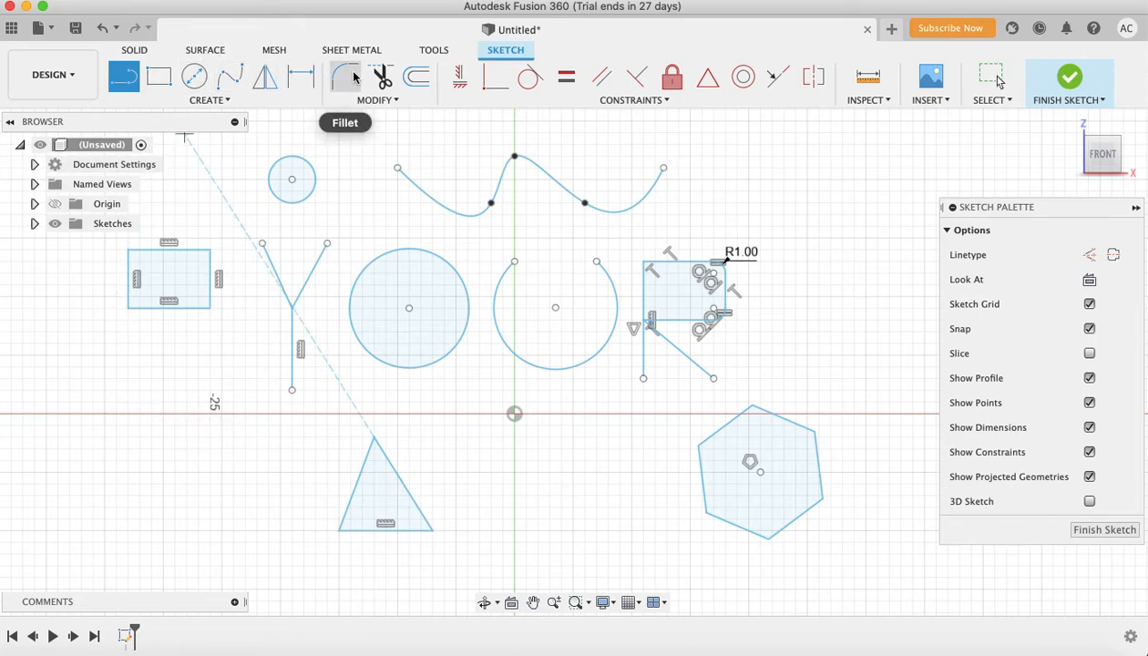
- Trim away the upper-left edge of the hexagon
click(383, 79)
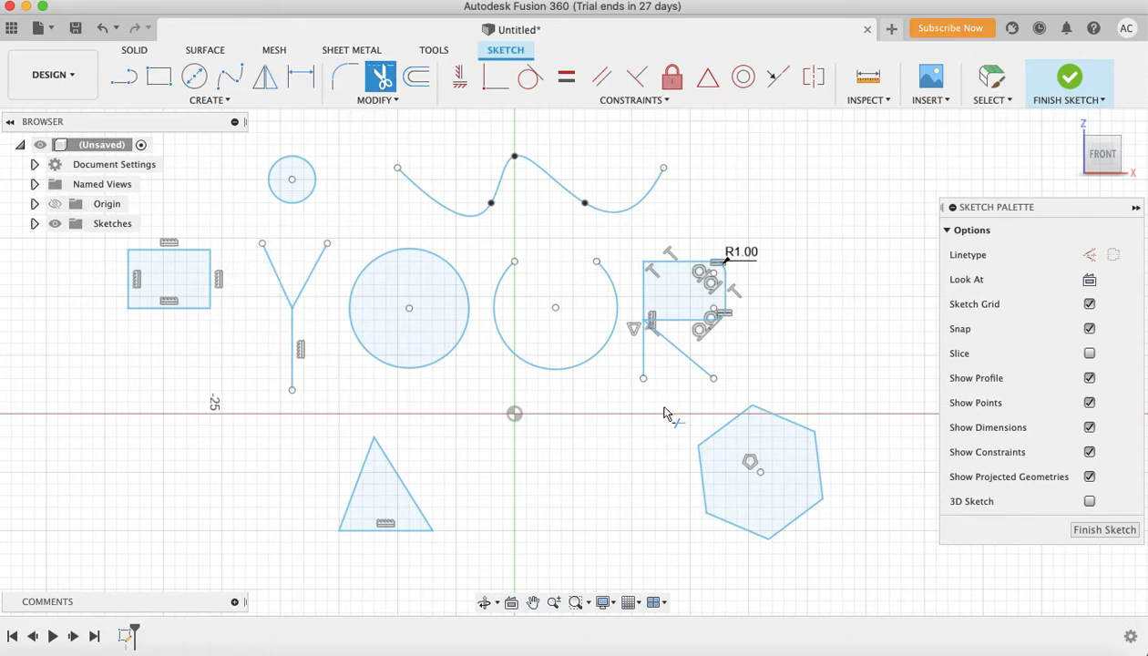
click(721, 429)
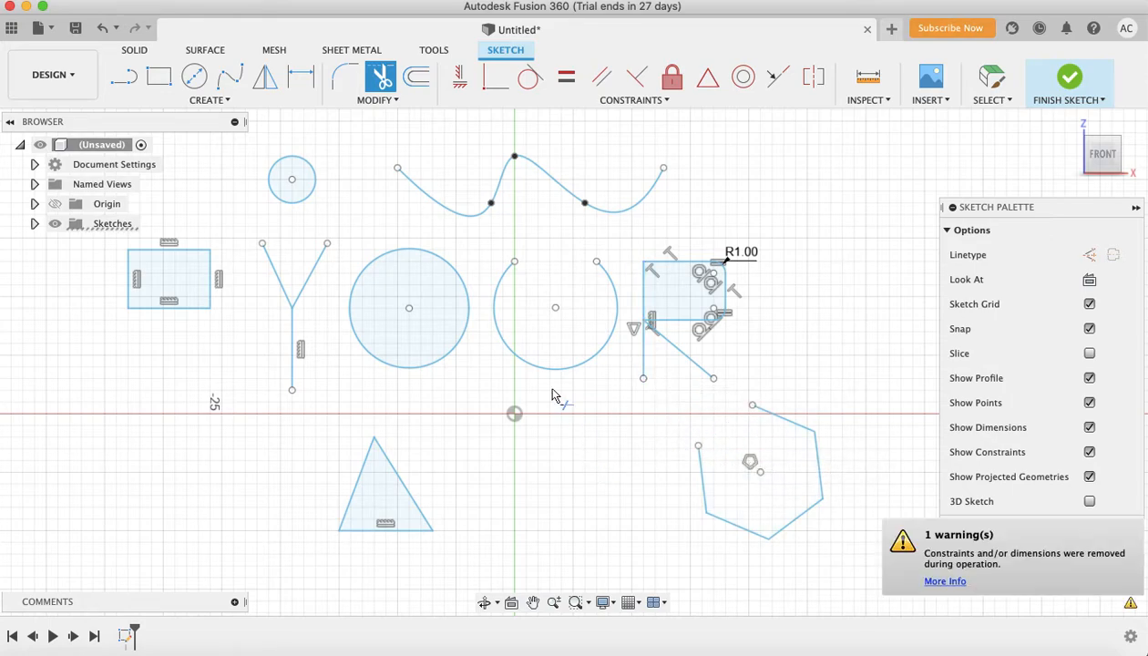
- Offset the U-shaped arc outward by 1 mm
click(426, 87)
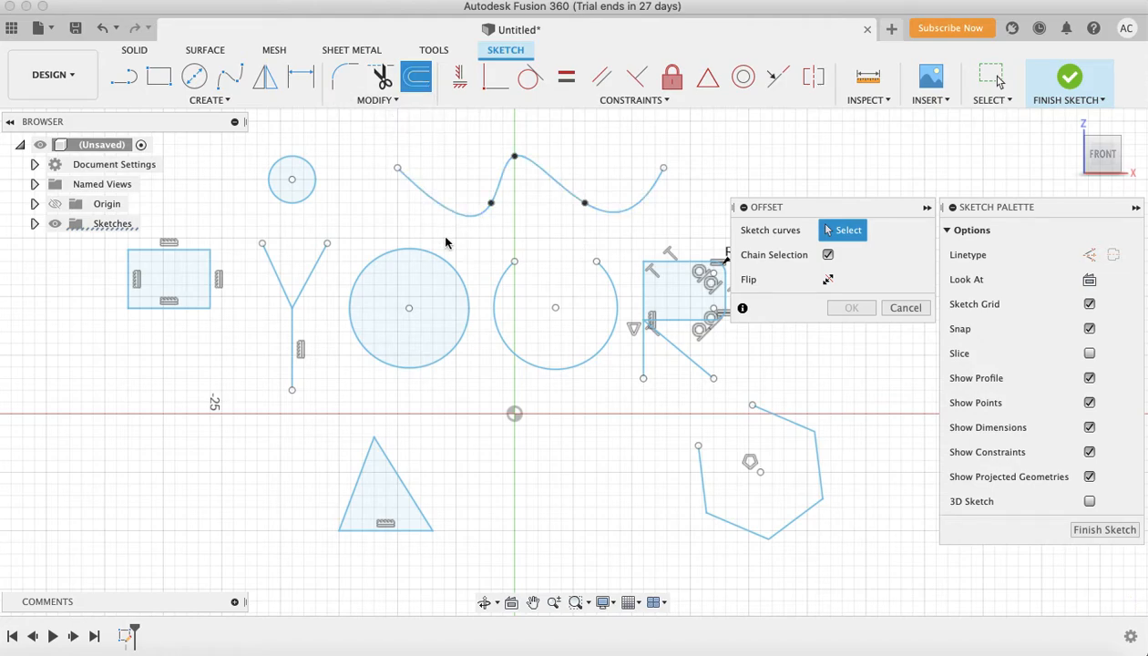
click(498, 284)
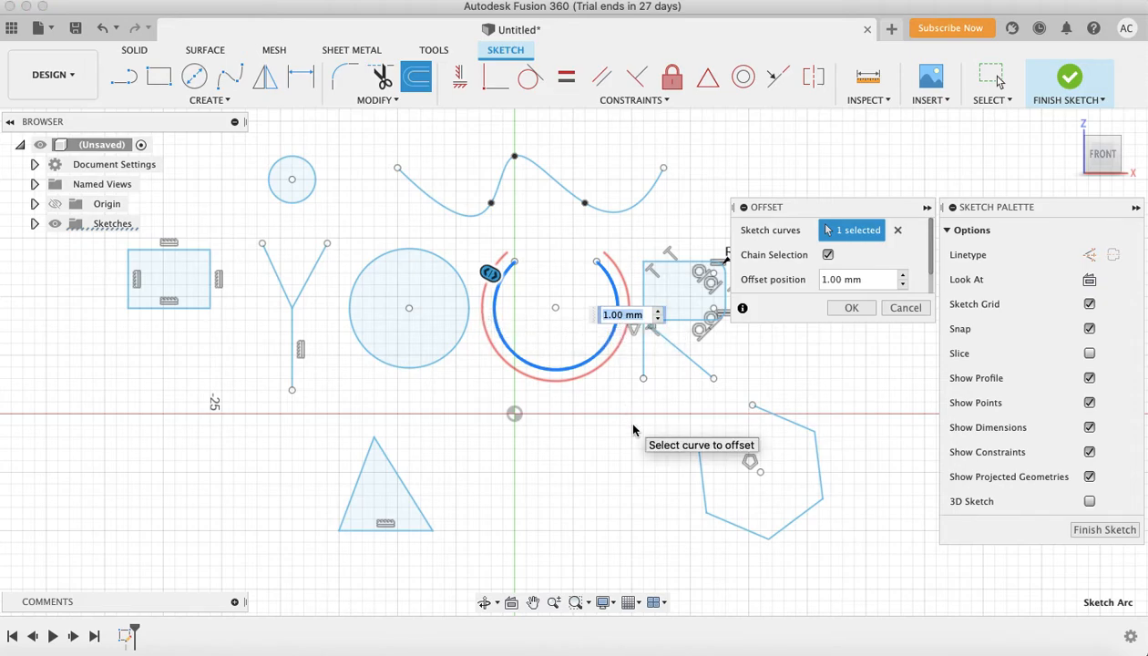
key(Return)
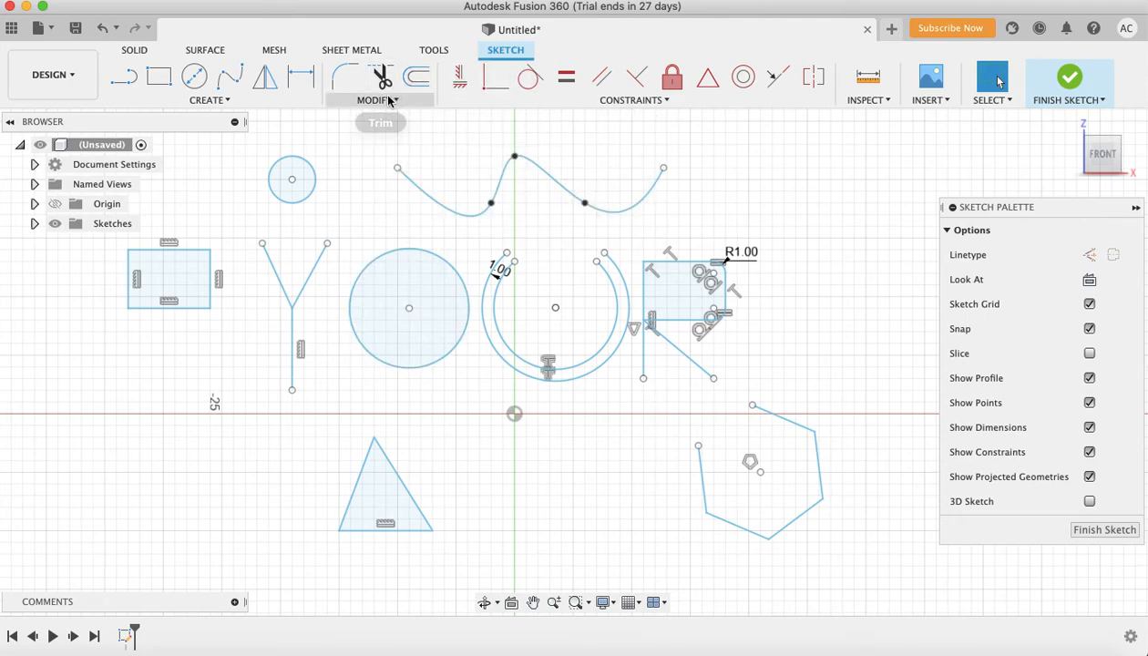
click(389, 101)
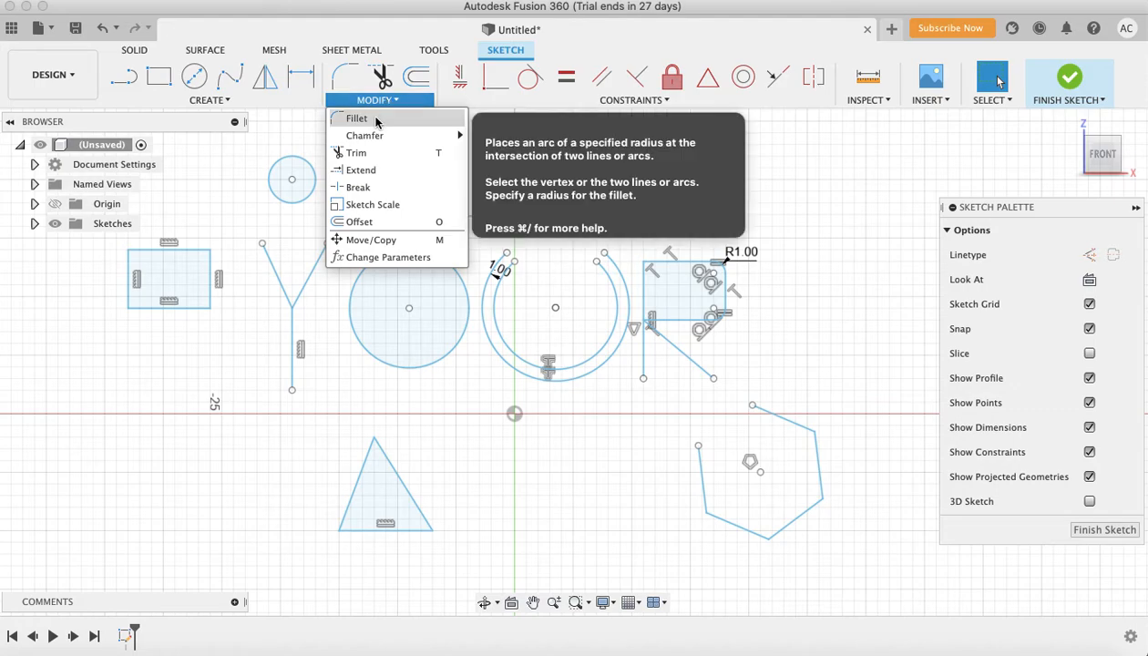
click(226, 102)
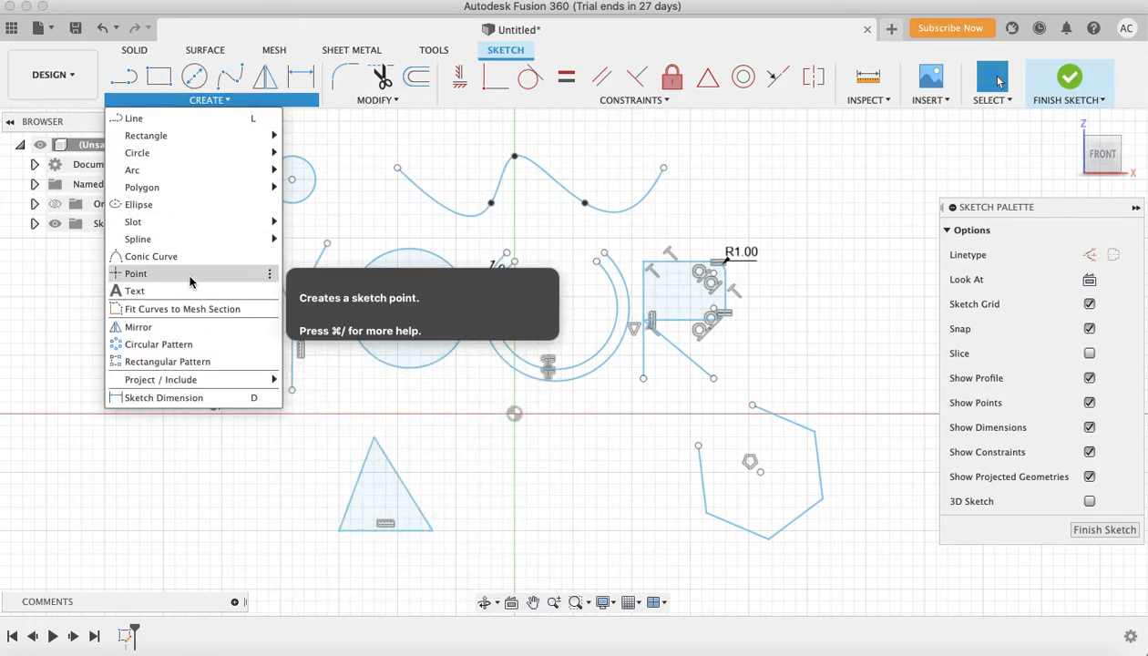
- Move the small circle together with its centre point from above the letter Y to below the rectangle
click(400, 100)
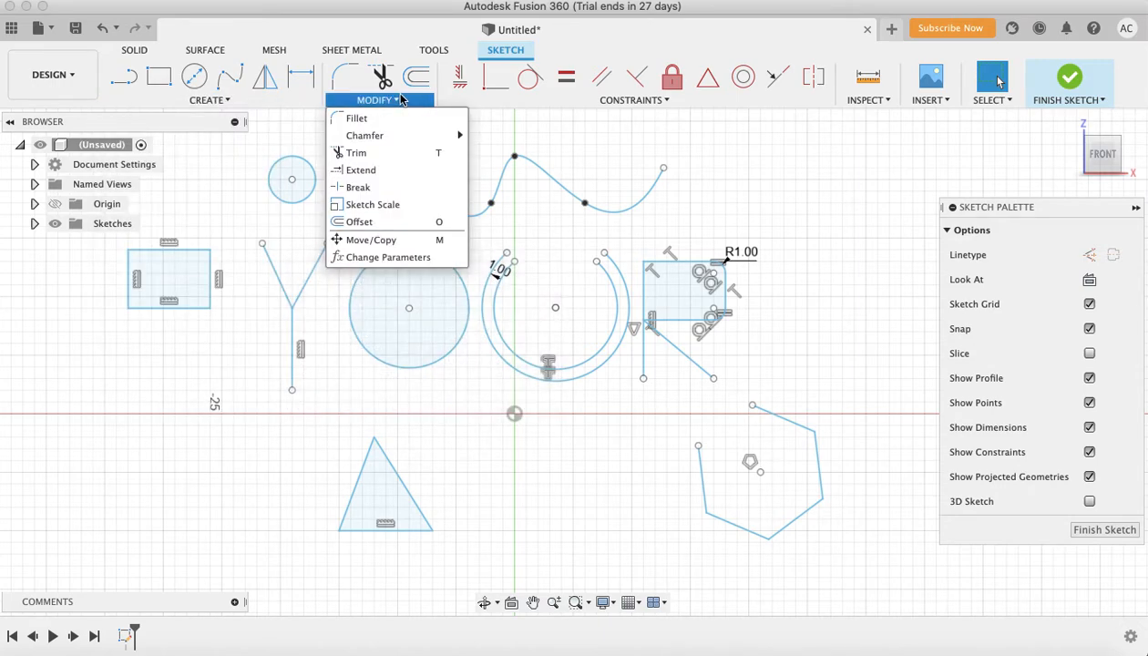
click(371, 240)
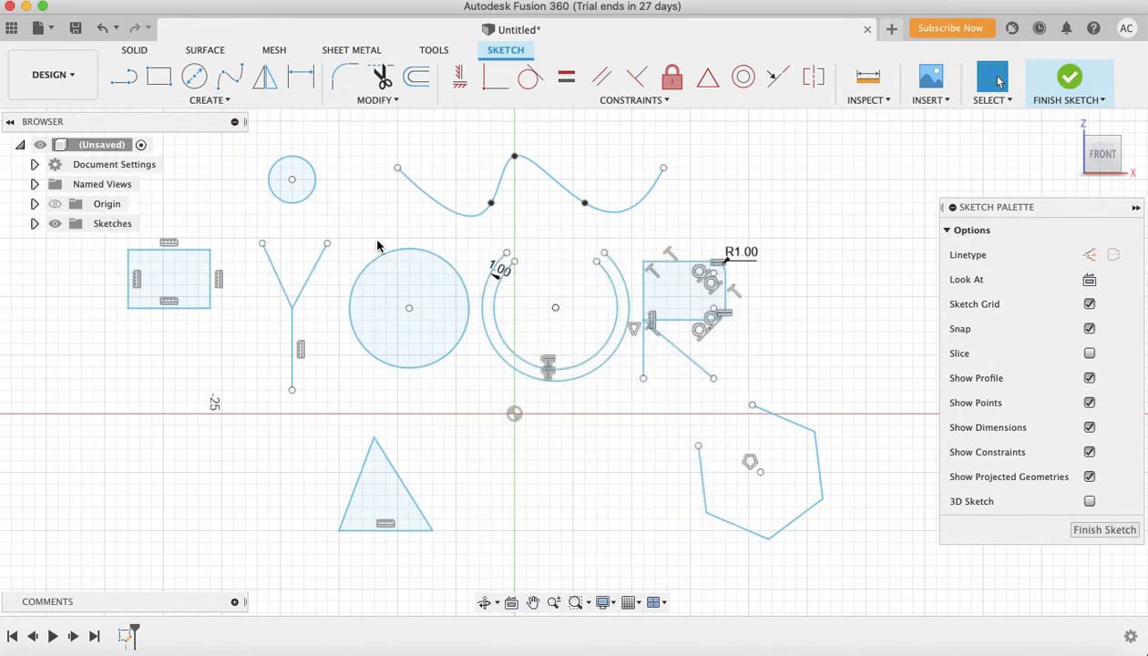
click(276, 175)
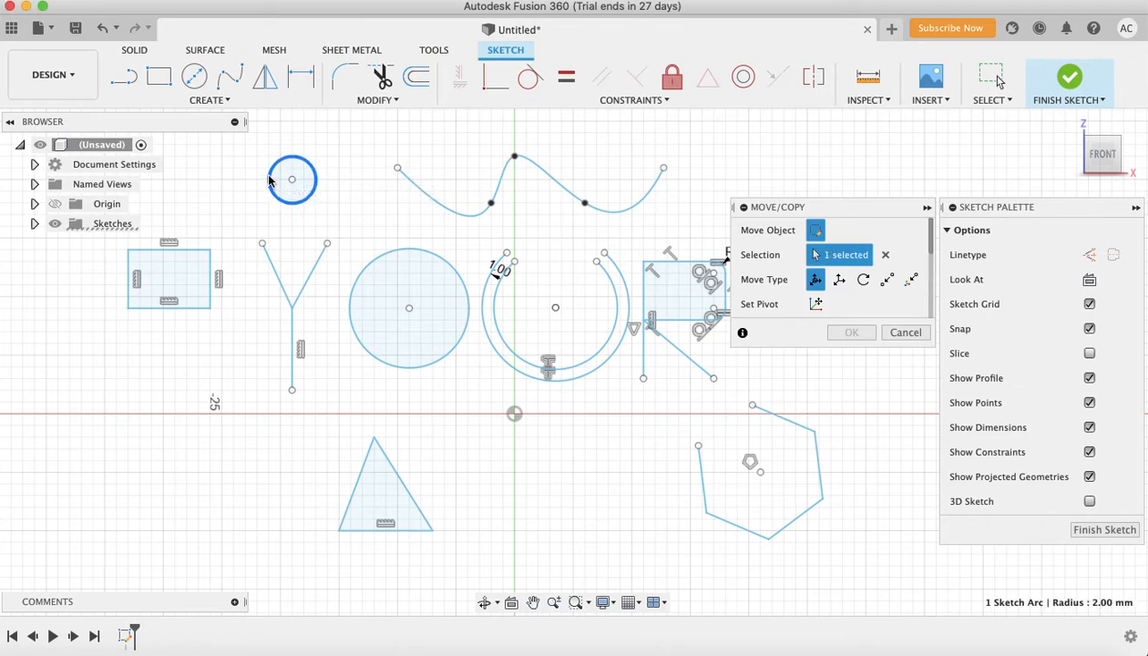
drag(271, 177, 303, 179)
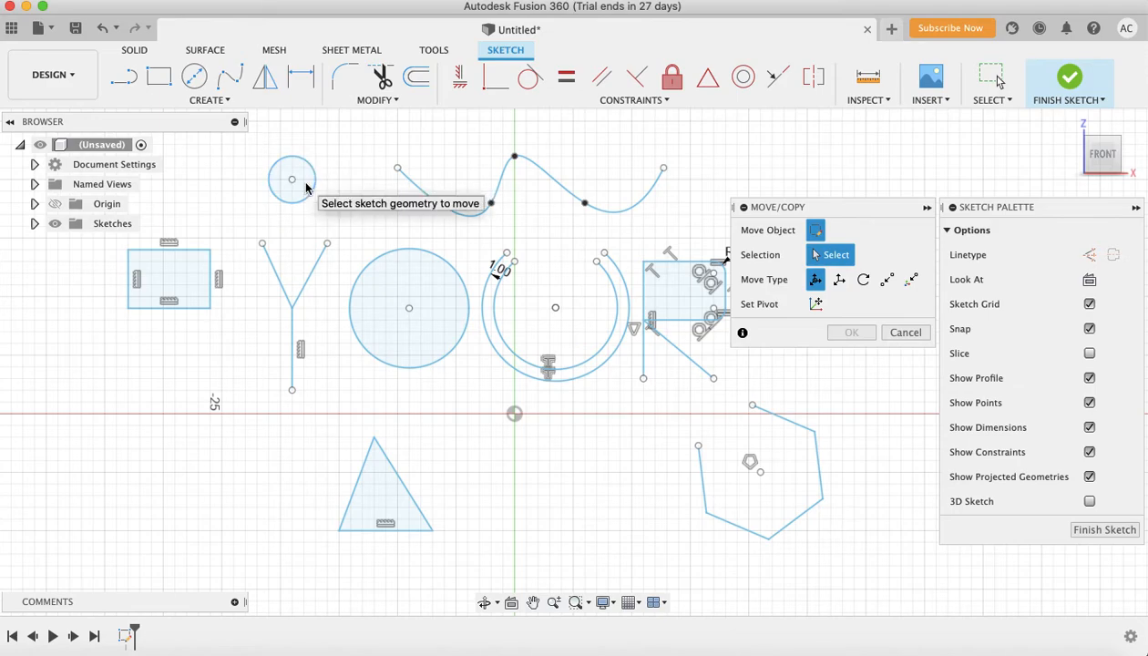
drag(257, 143, 337, 233)
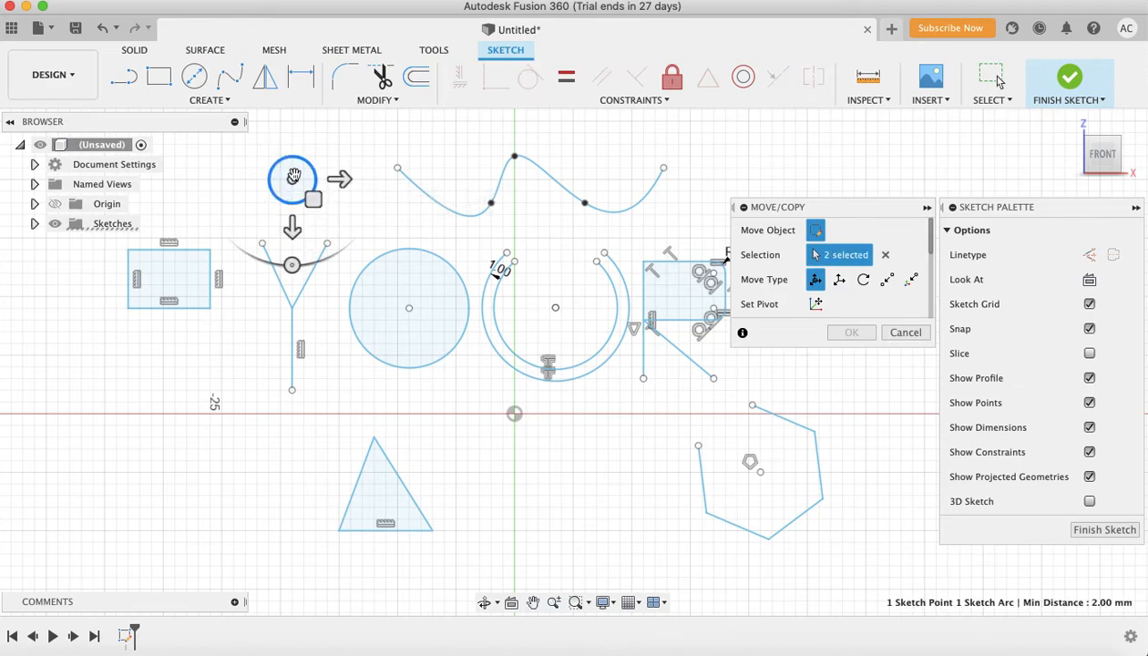
drag(293, 176, 142, 449)
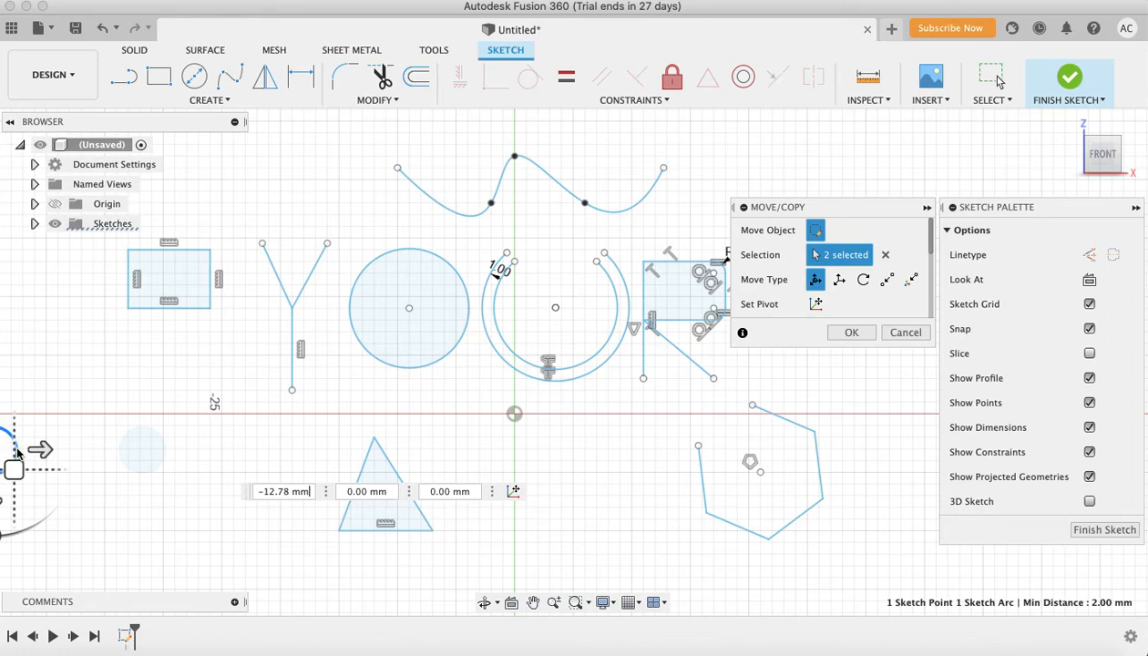
- Shift the small circle horizontally by 9 mm in the positive X direction, toward the triangle
click(44, 450)
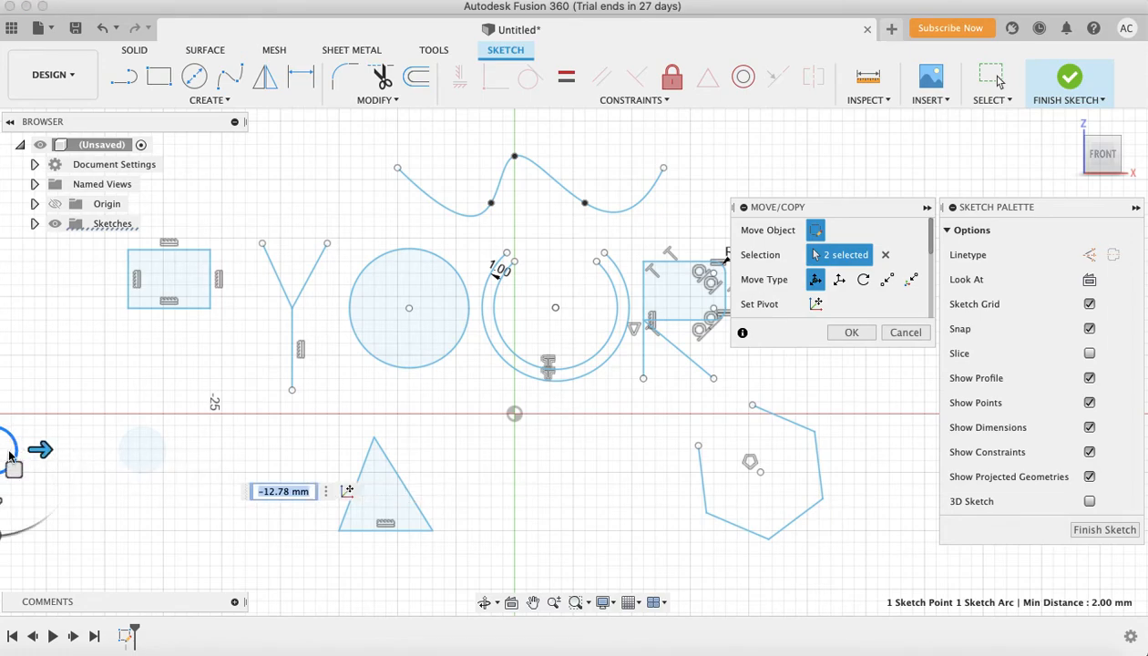
click(43, 450)
drag(42, 450, 294, 449)
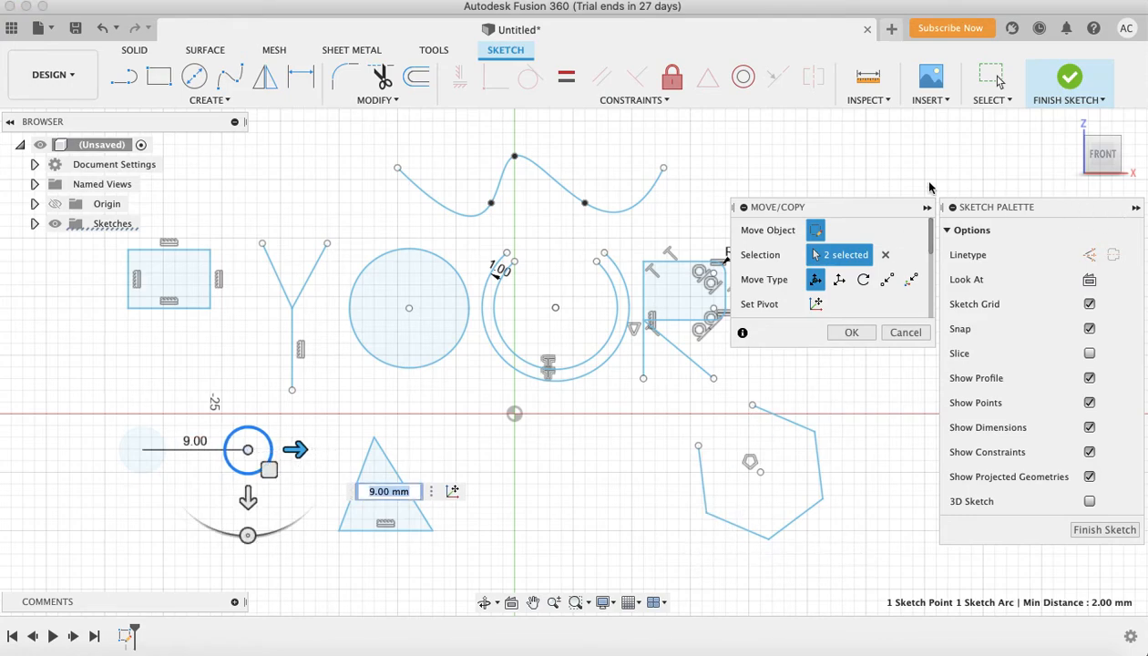
click(745, 207)
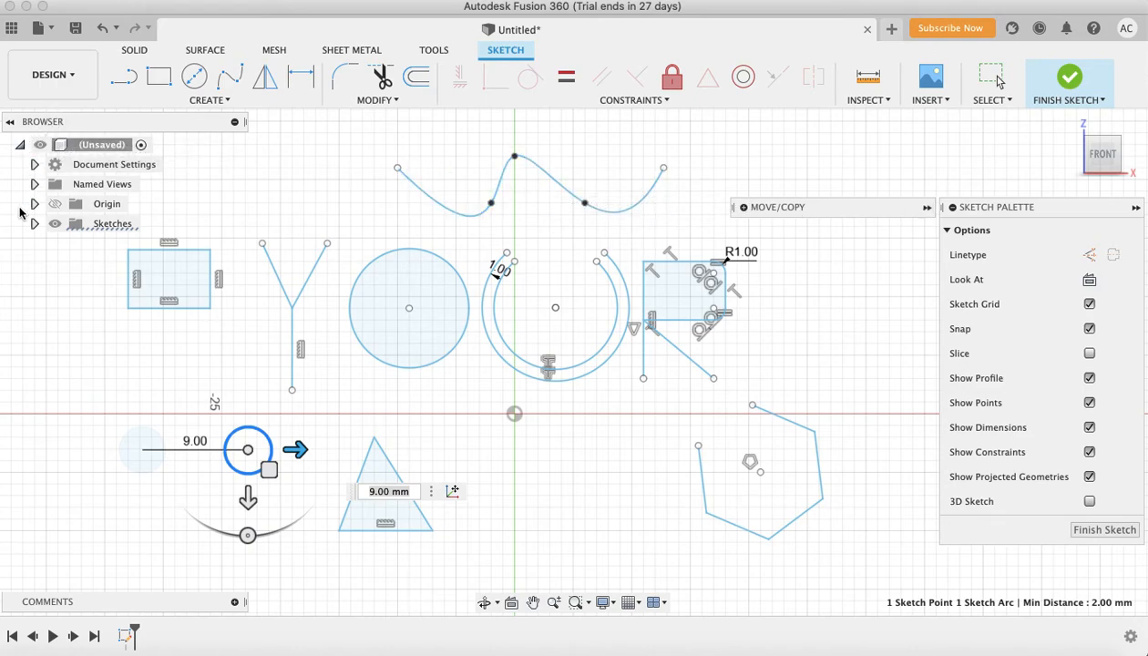
- Save the design as "Drawing #1" in Admin Project and finish the sketch
click(73, 30)
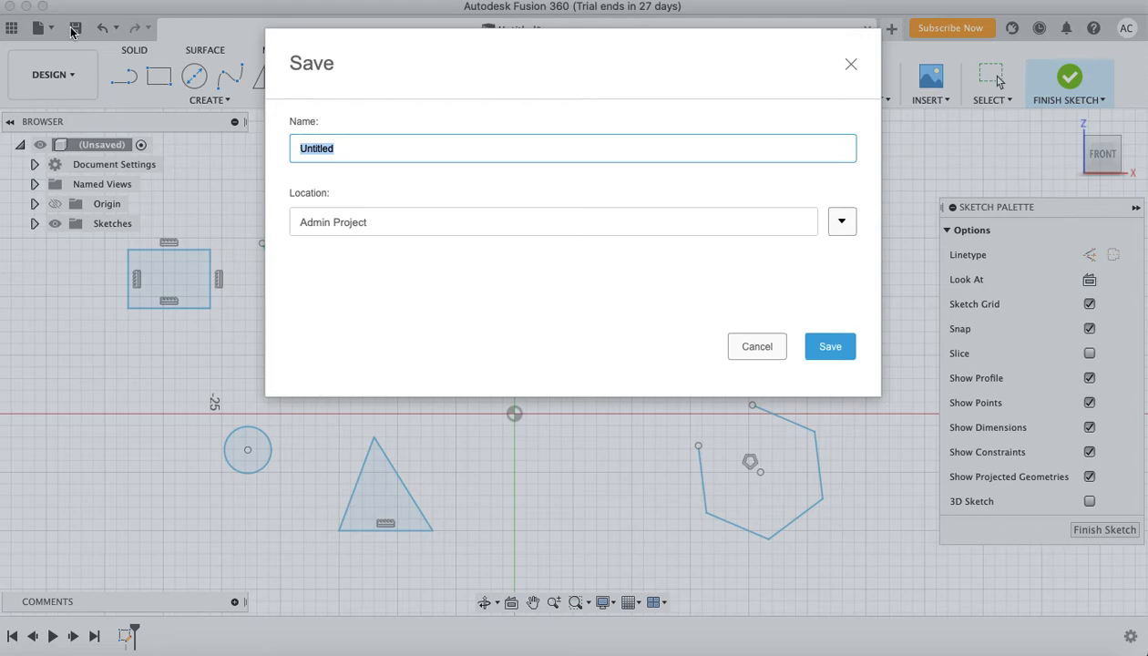
text(Drawing #1)
click(831, 347)
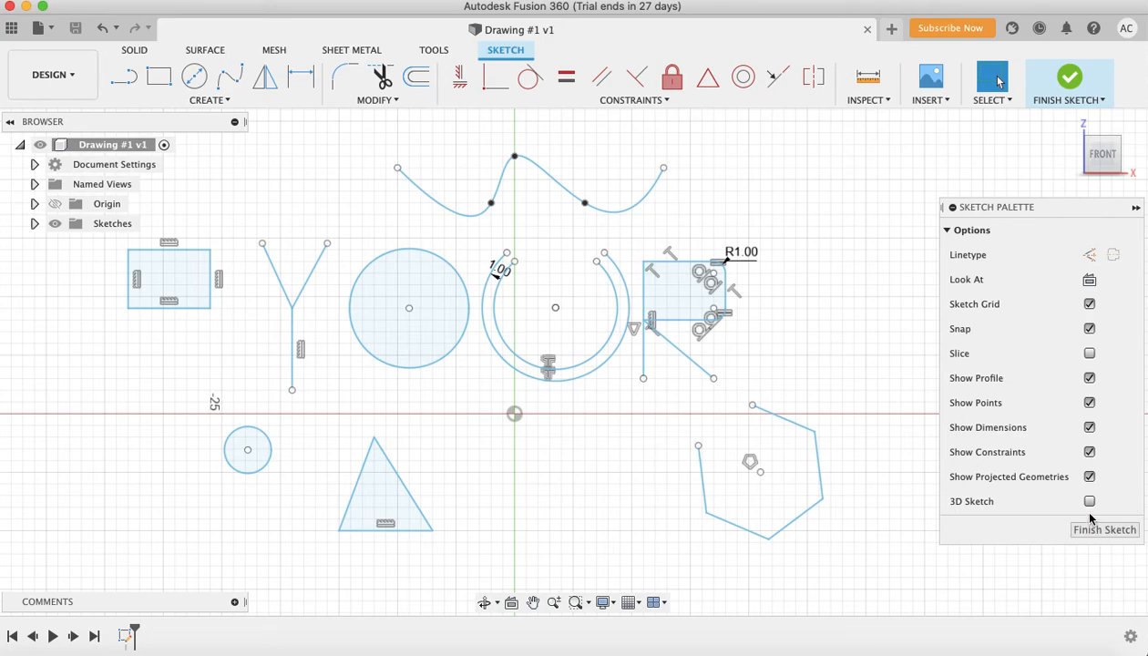
click(1064, 91)
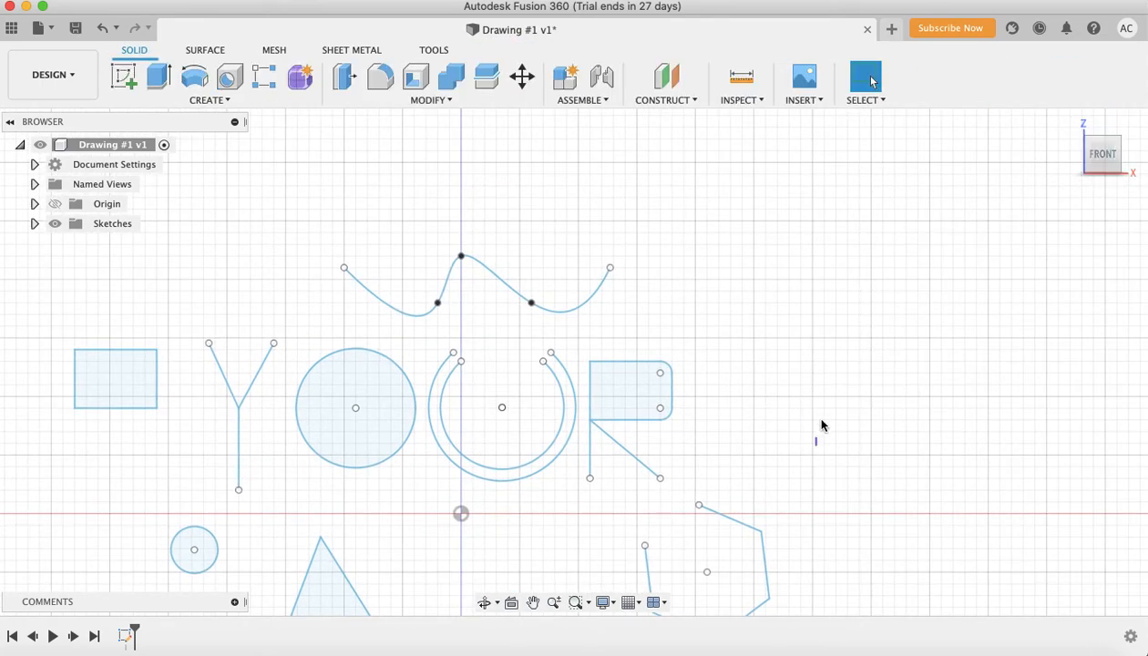
mouse_move(826, 413)
middle_down()
mouse_move(864, 271)
mouse_move(866, 313)
middle_up()
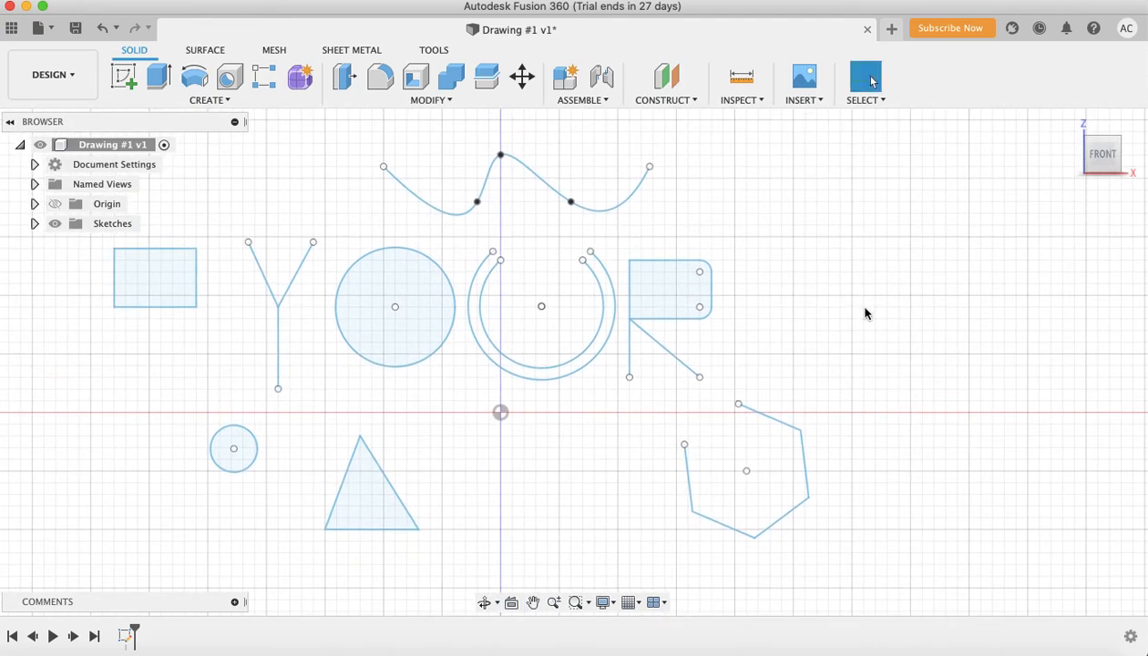